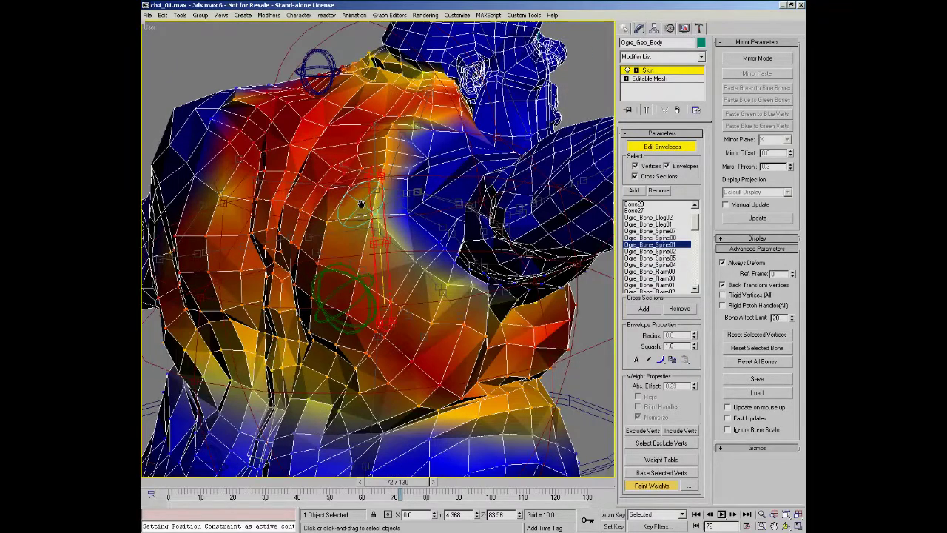
# Step: Select the Ogre_Bone_Rarm30 envelope in the ogre's right shoulder and reactivate weight painting for it
pyautogui.keyDown('alt'); pyautogui.moveTo(374, 239); pyautogui.dragTo(342, 248, button='middle'); pyautogui.keyUp('alt')
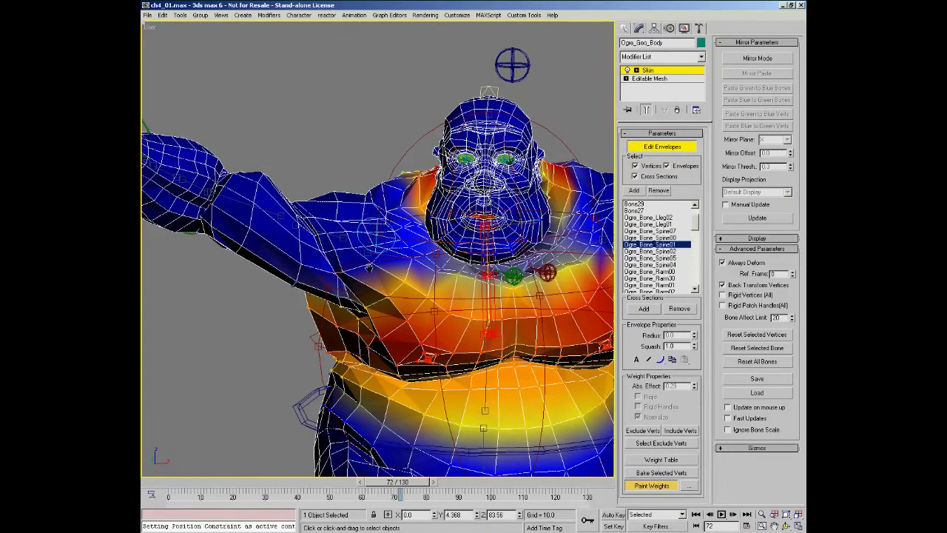
pyautogui.scroll(6, 383, 239)
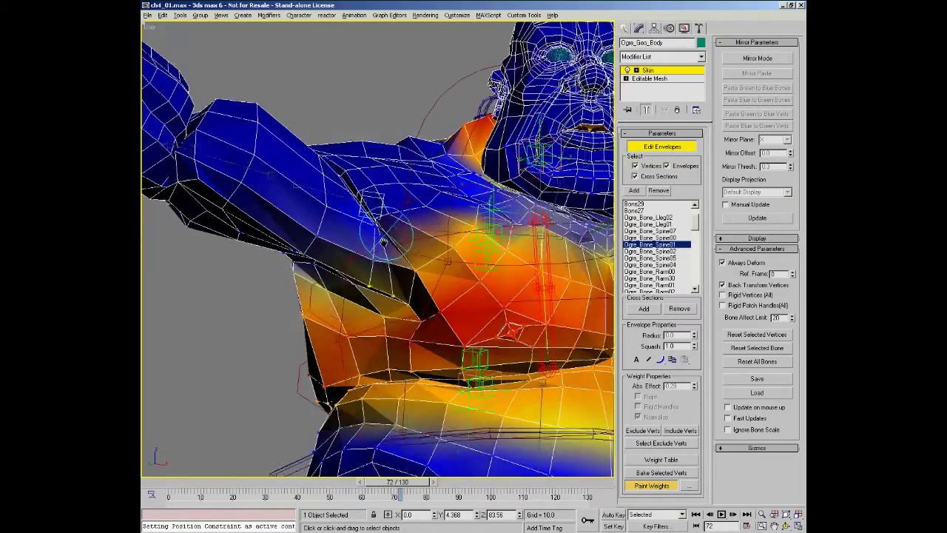
pyautogui.keyDown('alt'); pyautogui.moveTo(393, 240); pyautogui.dragTo(381, 214, button='middle'); pyautogui.keyUp('alt')
pyautogui.rightClick(364, 194)
pyautogui.click(340, 198)
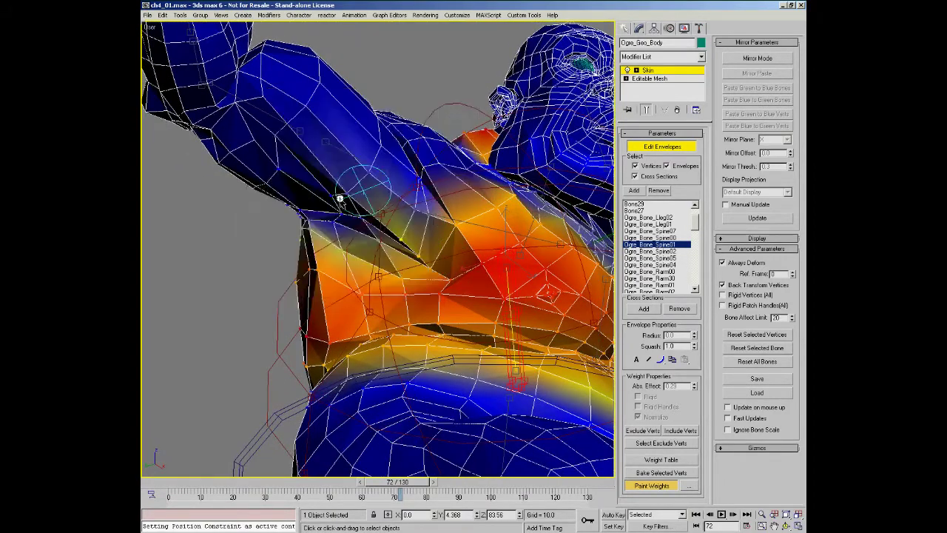
pyautogui.click(351, 157)
pyautogui.rightClick(392, 228)
pyautogui.click(370, 246)
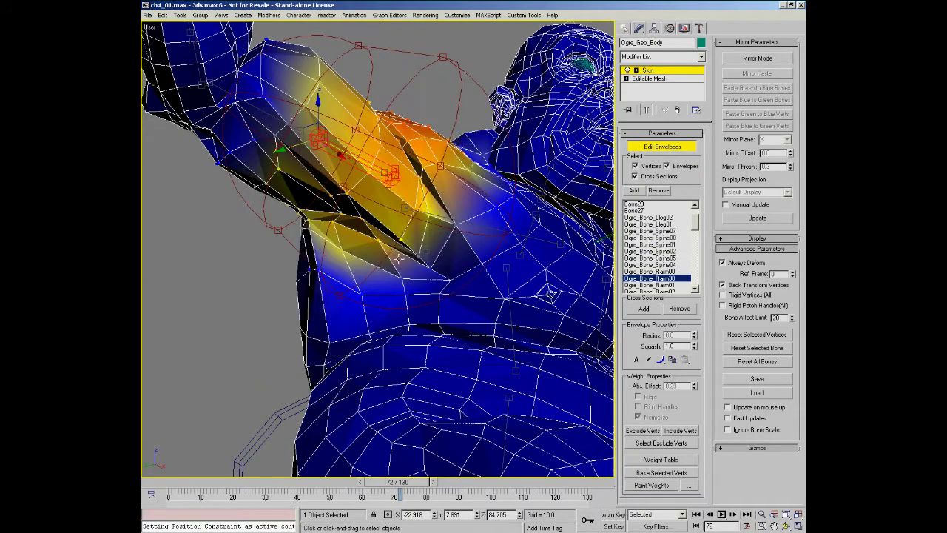
# Step: Paint Ogre_Bone_Rarm30 weight onto the armpit vertices and around the crease between the right upper arm and chest
pyautogui.moveTo(388, 240); pyautogui.dragTo(416, 235)
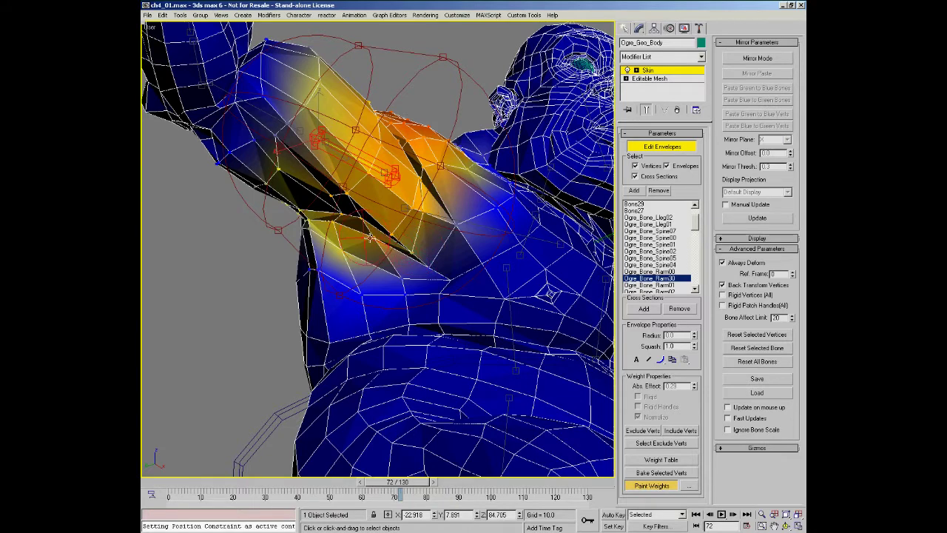
pyautogui.keyDown('alt'); pyautogui.moveTo(434, 236); pyautogui.dragTo(407, 168, button='middle'); pyautogui.keyUp('alt')
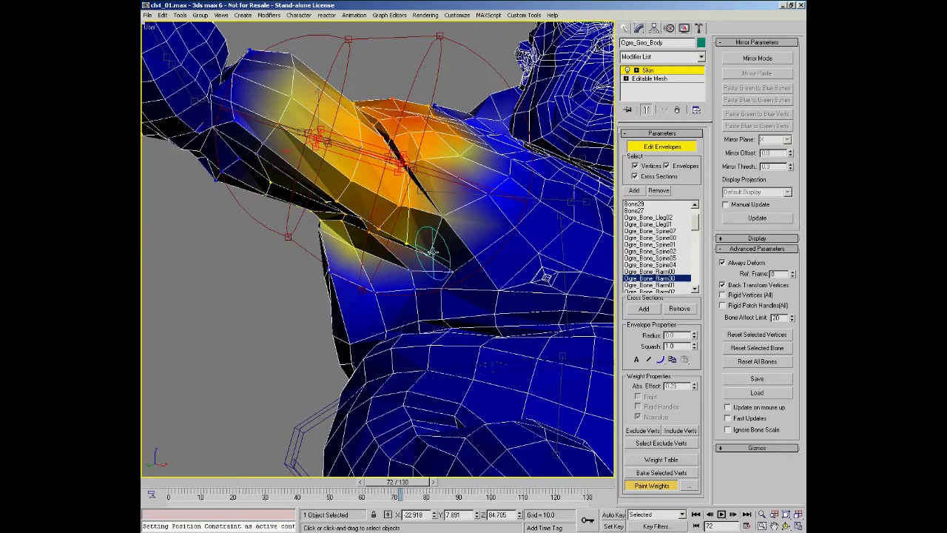
pyautogui.keyDown('alt'); pyautogui.moveTo(427, 253); pyautogui.dragTo(373, 234, button='middle'); pyautogui.keyUp('alt')
pyautogui.moveTo(365, 172)
pyautogui.keyDown('alt'); pyautogui.mouseDown(button='middle')
pyautogui.moveTo(358, 194)
pyautogui.moveTo(338, 160)
pyautogui.mouseUp(button='middle'); pyautogui.keyUp('alt')
pyautogui.scroll(4, 350, 166)
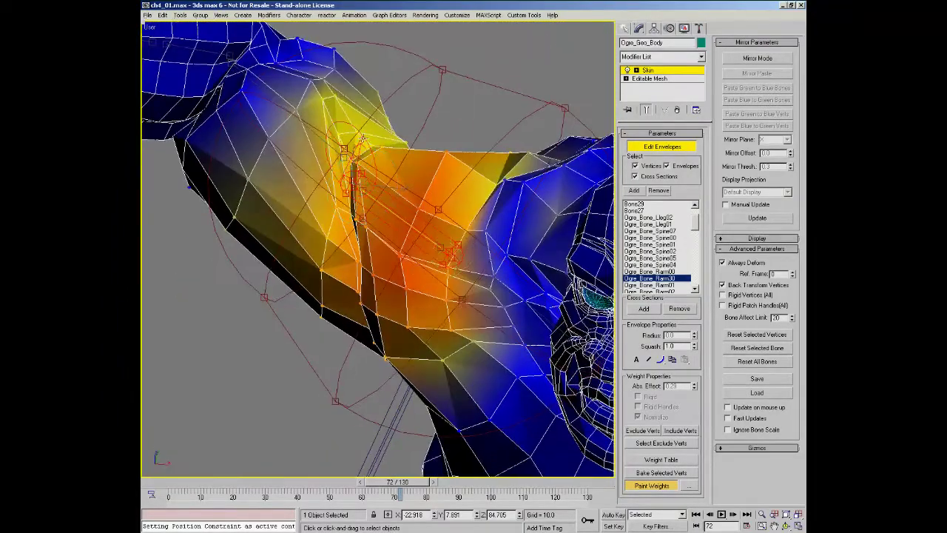
pyautogui.keyDown('alt'); pyautogui.moveTo(382, 196); pyautogui.dragTo(384, 168, button='middle'); pyautogui.keyUp('alt')
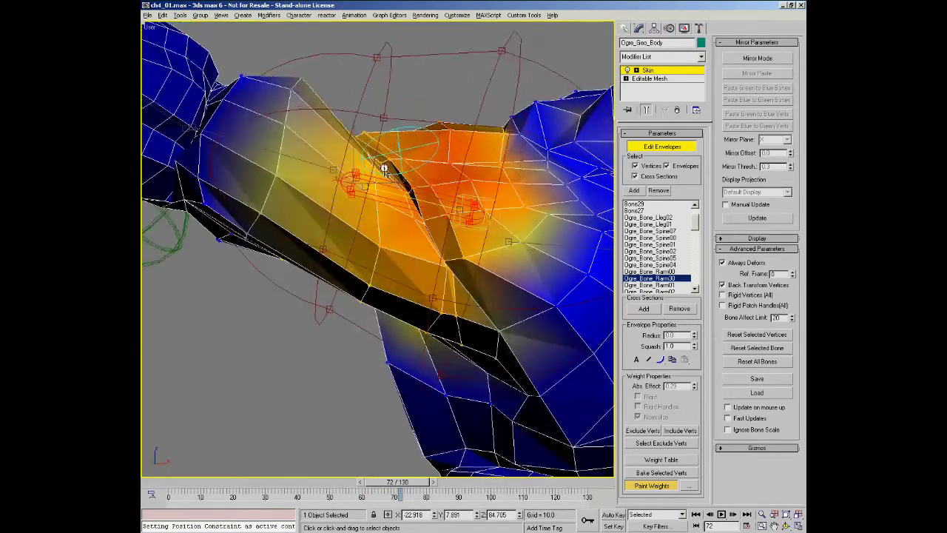
# Step: Go to frame 65 and paint more Ogre_Bone_Rarm30 weight along the crease between the right upper arm and shoulder
pyautogui.moveTo(186, 484); pyautogui.dragTo(383, 473)
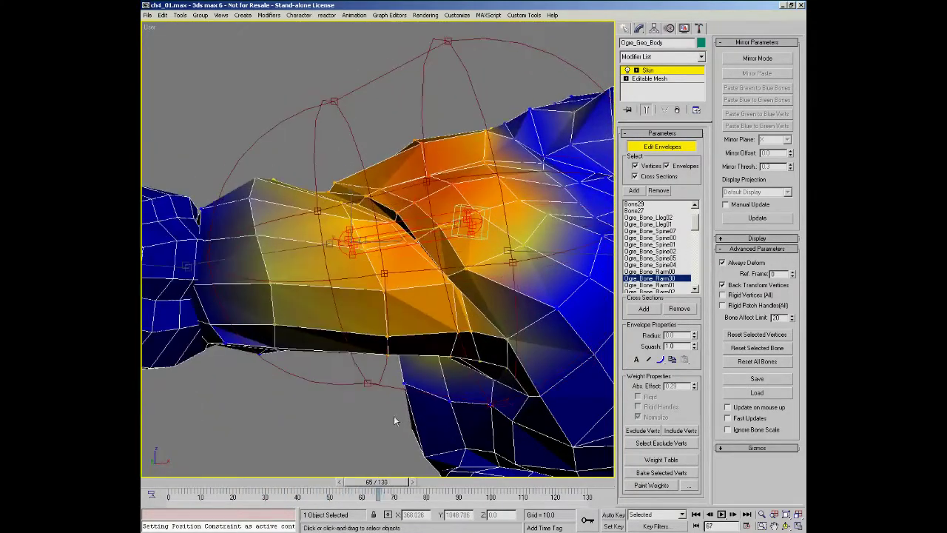
pyautogui.keyDown('alt'); pyautogui.moveTo(397, 227); pyautogui.dragTo(333, 224, button='middle'); pyautogui.keyUp('alt')
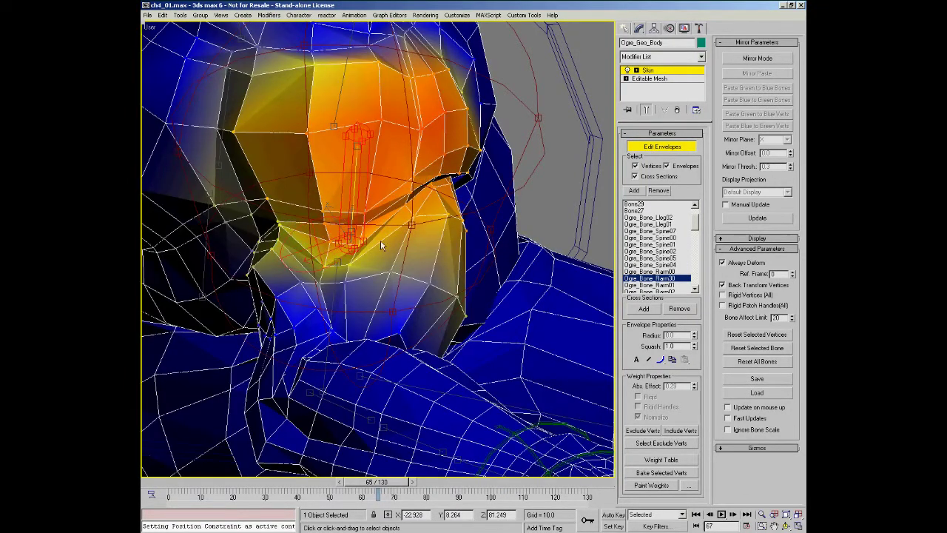
pyautogui.moveTo(318, 268)
pyautogui.mouseDown()
pyautogui.moveTo(419, 188)
pyautogui.moveTo(353, 213)
pyautogui.mouseUp()
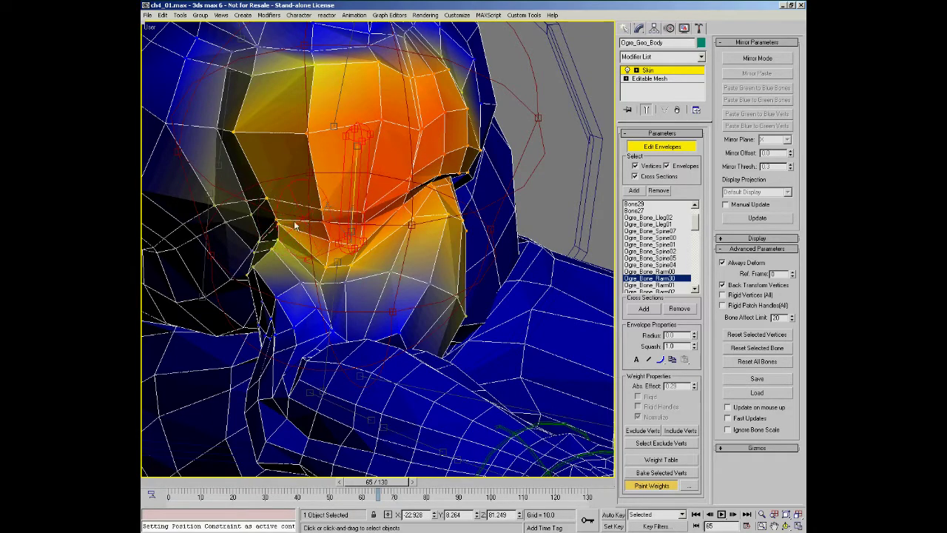
pyautogui.keyDown('alt'); pyautogui.moveTo(374, 212); pyautogui.dragTo(361, 206, button='middle'); pyautogui.keyUp('alt')
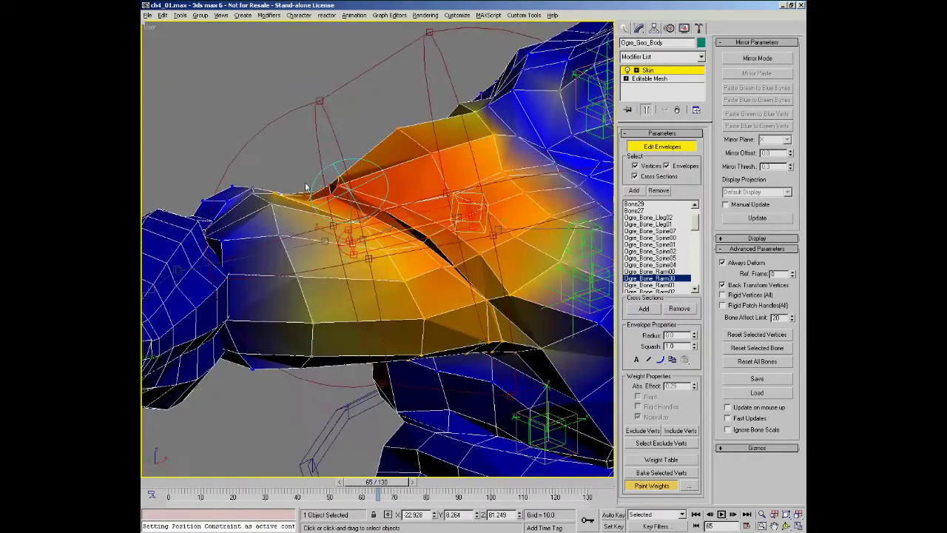
pyautogui.moveTo(408, 239)
pyautogui.keyDown('alt'); pyautogui.mouseDown(button='middle')
pyautogui.moveTo(387, 205)
pyautogui.moveTo(404, 226)
pyautogui.mouseUp(button='middle'); pyautogui.keyUp('alt')
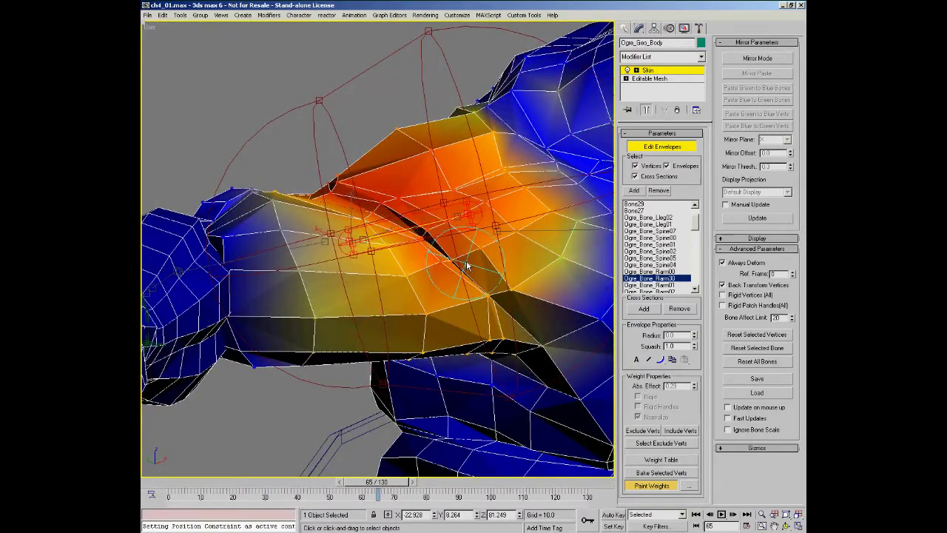
# Step: Return to frame 0 and paint away the stray Ogre_Bone_Rarm30 weight between the right shoulder and the neck
pyautogui.scroll(-3, 464, 266)
pyautogui.keyDown('alt'); pyautogui.moveTo(389, 218); pyautogui.dragTo(269, 366, button='middle'); pyautogui.keyUp('alt')
pyautogui.moveTo(208, 485)
pyautogui.mouseDown()
pyautogui.moveTo(363, 482)
pyautogui.moveTo(170, 458)
pyautogui.moveTo(144, 433)
pyautogui.mouseUp()
pyautogui.keyDown('alt'); pyautogui.moveTo(448, 182); pyautogui.dragTo(407, 218, button='middle'); pyautogui.keyUp('alt')
pyautogui.scroll(4, 399, 133)
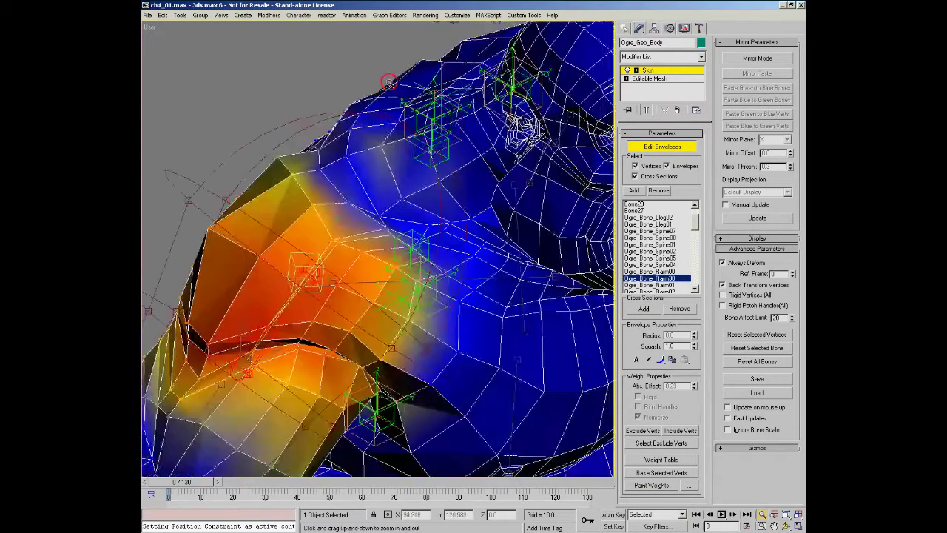
pyautogui.moveTo(376, 163); pyautogui.dragTo(379, 216, button='middle')
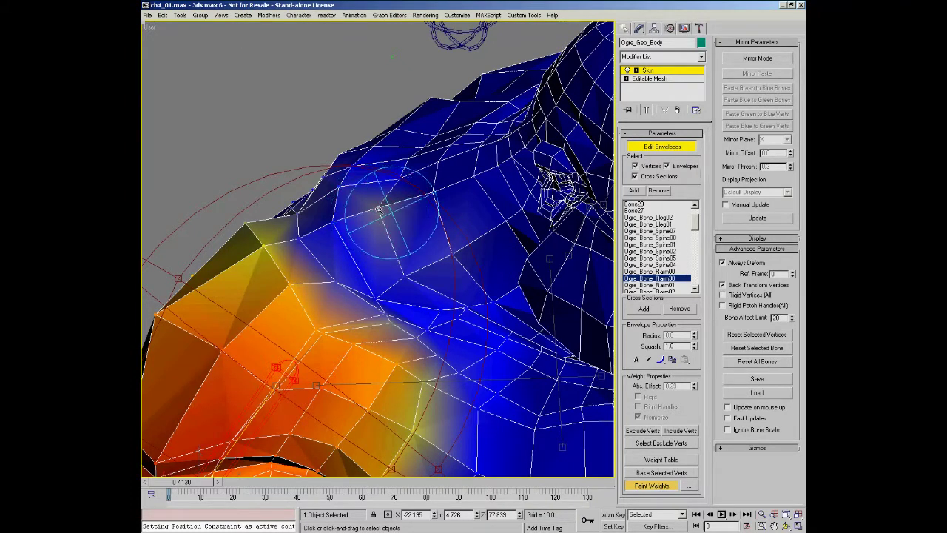
pyautogui.moveTo(380, 215)
pyautogui.mouseDown()
pyautogui.moveTo(387, 220)
pyautogui.moveTo(391, 191)
pyautogui.mouseUp()
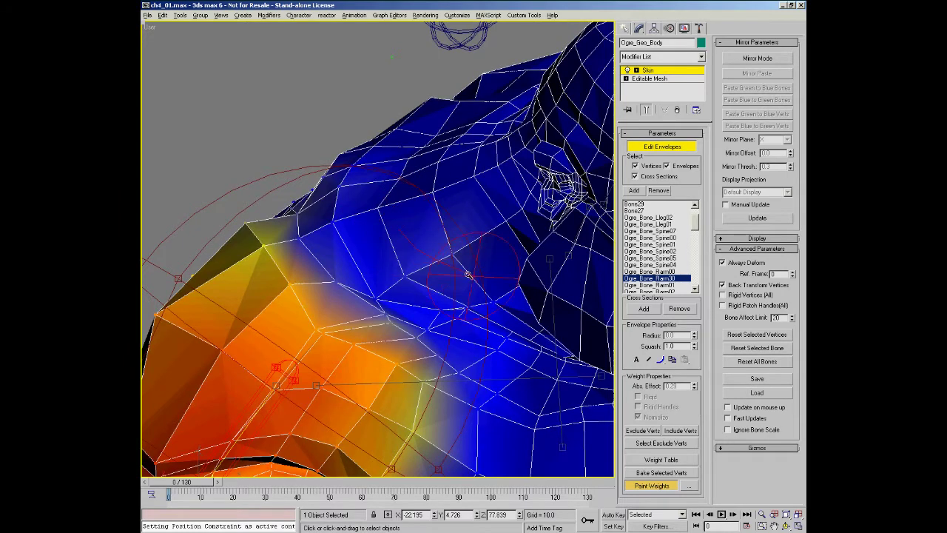
pyautogui.moveTo(468, 274); pyautogui.dragTo(370, 187)
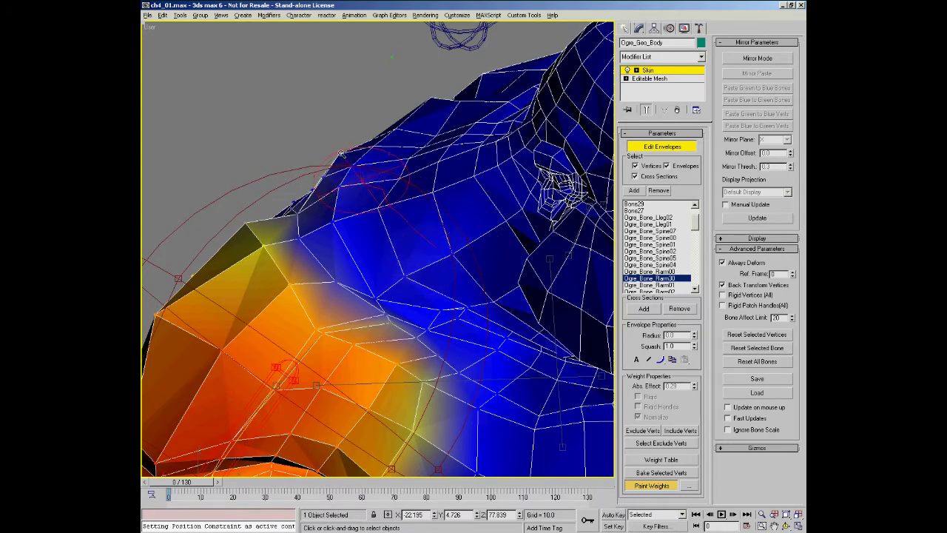
pyautogui.keyDown('alt'); pyautogui.moveTo(414, 238); pyautogui.dragTo(358, 201, button='middle'); pyautogui.keyUp('alt')
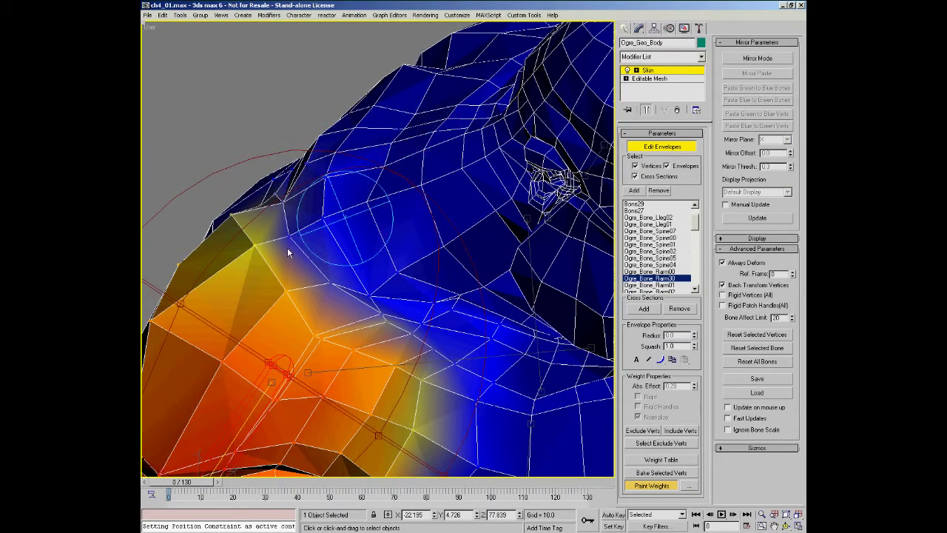
pyautogui.moveTo(403, 256); pyautogui.dragTo(369, 209, button='middle')
pyautogui.scroll(-2, 369, 210)
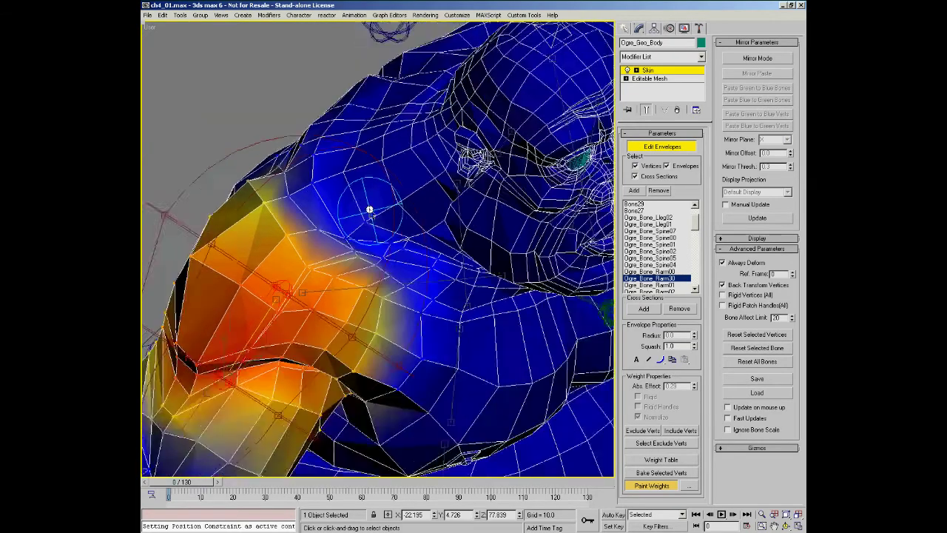
pyautogui.moveTo(422, 253)
pyautogui.keyDown('alt'); pyautogui.mouseDown(button='middle')
pyautogui.moveTo(398, 213)
pyautogui.moveTo(411, 235)
pyautogui.moveTo(392, 230)
pyautogui.moveTo(452, 227)
pyautogui.moveTo(458, 213)
pyautogui.moveTo(431, 226)
pyautogui.moveTo(332, 212)
pyautogui.moveTo(370, 211)
pyautogui.mouseUp(button='middle'); pyautogui.keyUp('alt')
# Step: Leave envelope editing and display the ogre's upper body in a front wireframe view
pyautogui.click(662, 146)
pyautogui.keyDown('alt'); pyautogui.moveTo(552, 167); pyautogui.dragTo(384, 267, button='middle'); pyautogui.keyUp('alt')
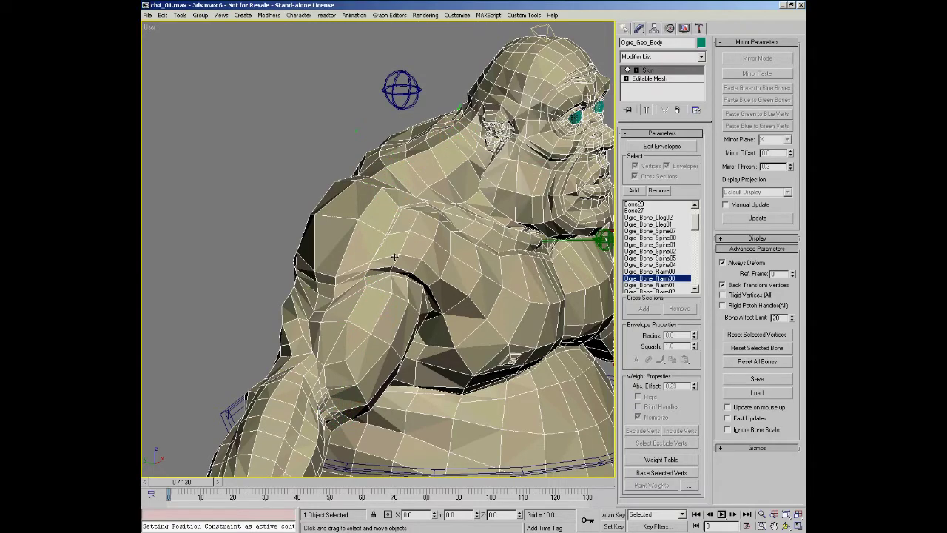
pyautogui.press('f')
pyautogui.scroll(-1, 394, 258)
pyautogui.moveTo(394, 259); pyautogui.dragTo(409, 287, button='middle')
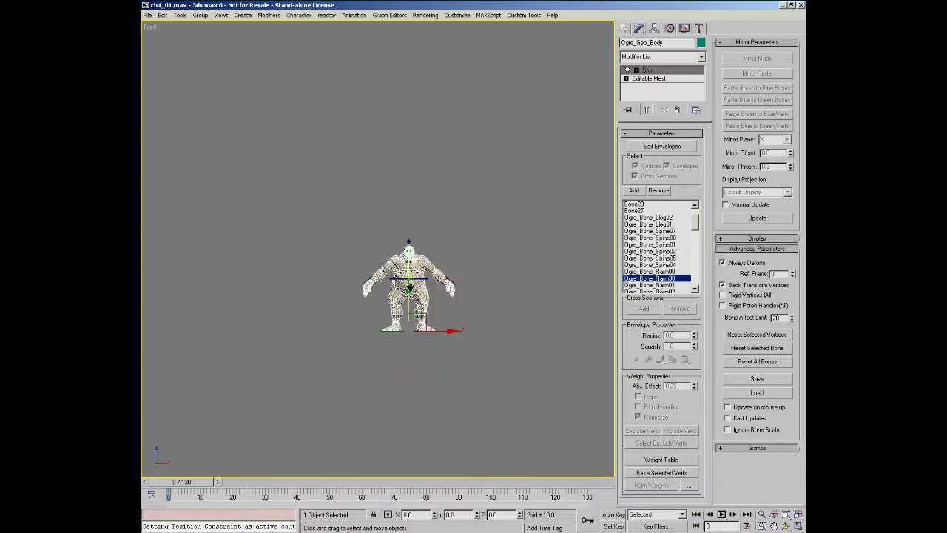
pyautogui.scroll(6, 409, 287)
pyautogui.moveTo(379, 157); pyautogui.dragTo(376, 249, button='middle')
pyautogui.scroll(1, 379, 248)
pyautogui.hotkey('alt', 'z')
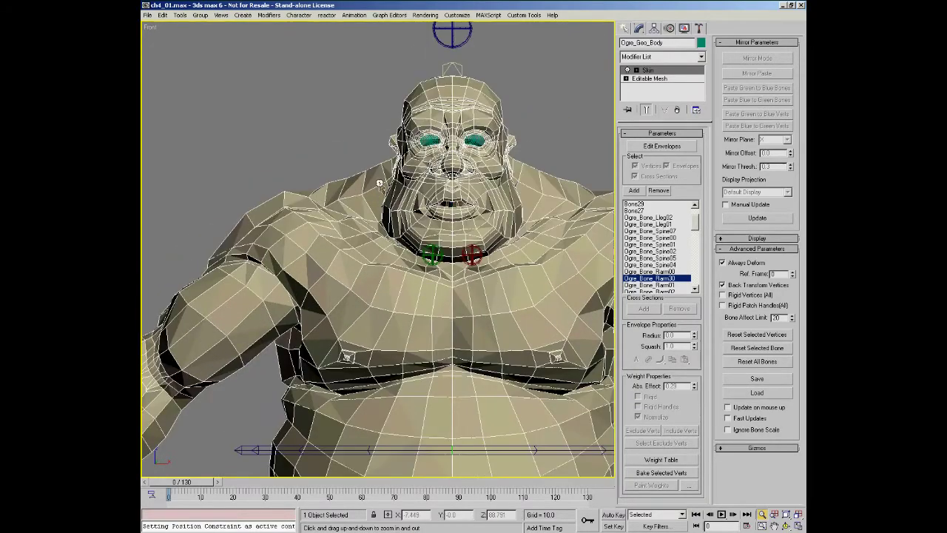
pyautogui.keyDown('ctrl'); pyautogui.keyDown('alt'); pyautogui.moveTo(379, 182); pyautogui.dragTo(339, 156, button='middle'); pyautogui.keyUp('alt'); pyautogui.keyUp('ctrl')
pyautogui.press('F3')
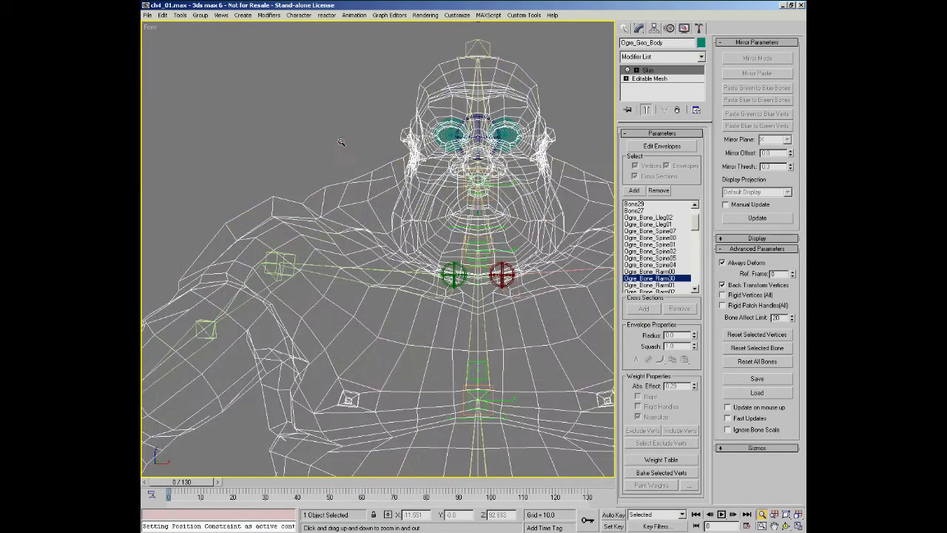
pyautogui.moveTo(341, 144); pyautogui.dragTo(341, 138)
pyautogui.rightClick(341, 138)
pyautogui.rightClick(341, 169)
pyautogui.click(319, 171)
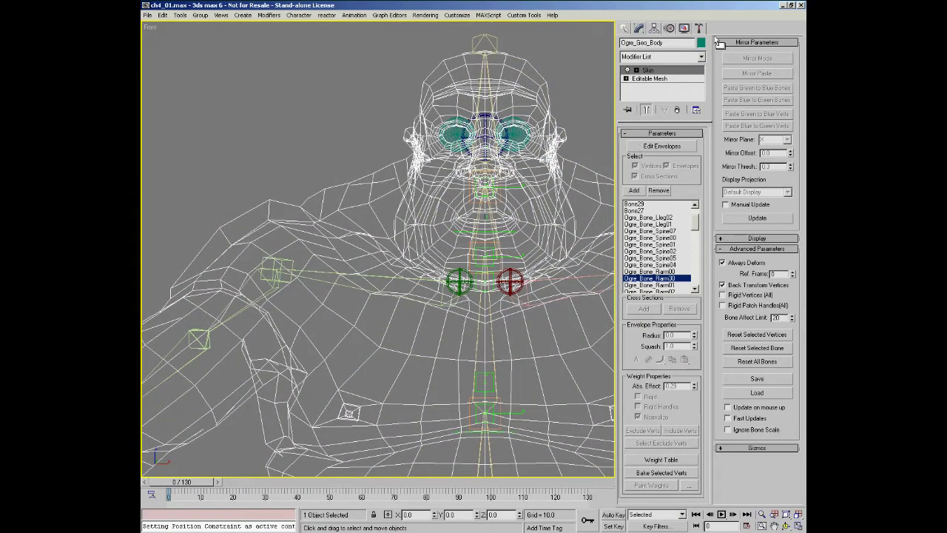
# Step: Create a new bone running from just above the ogre's right shoulder joint up to the side of the head
pyautogui.click(625, 28)
pyautogui.click(640, 96)
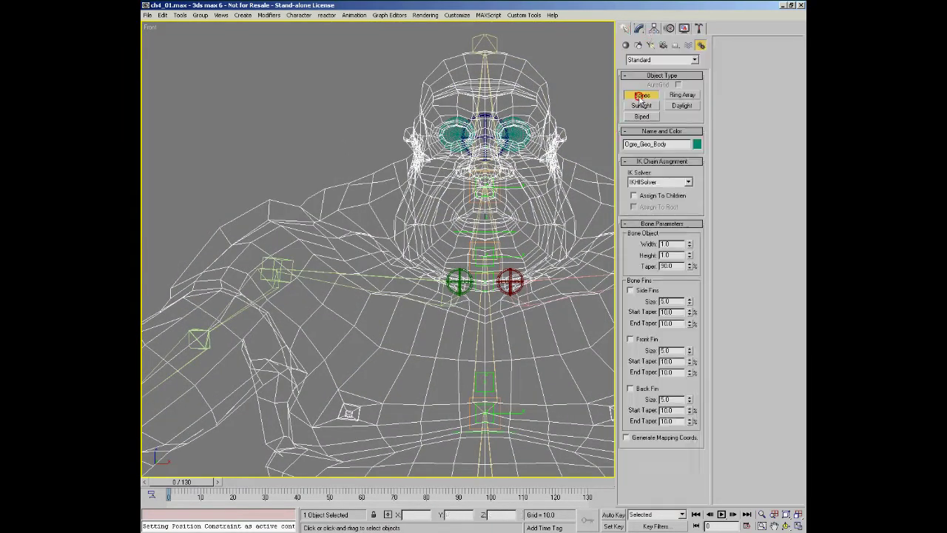
pyautogui.moveTo(401, 233); pyautogui.dragTo(371, 243, button='middle')
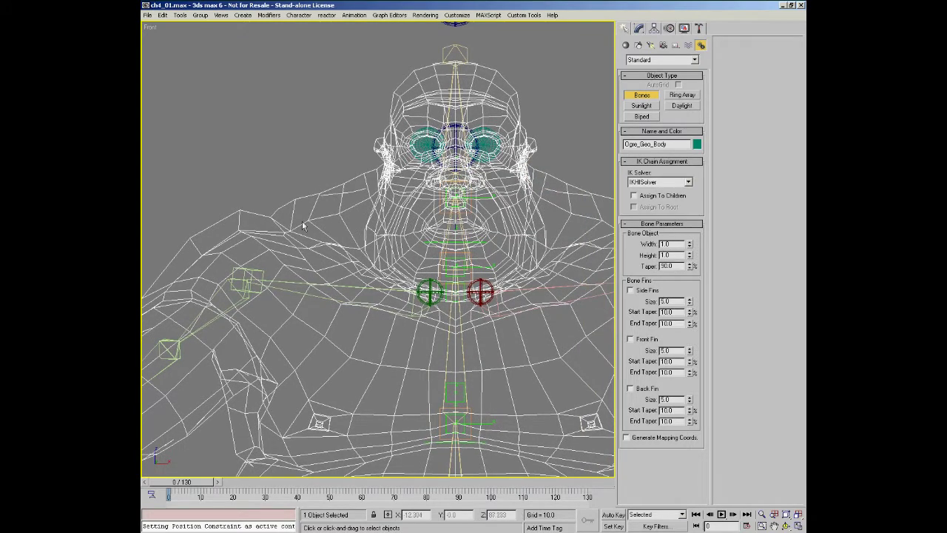
pyautogui.click(238, 256)
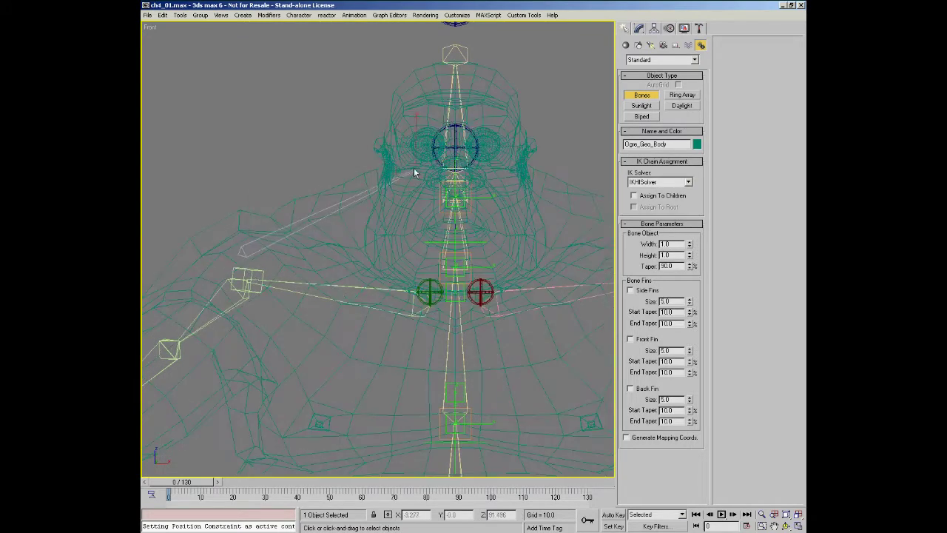
pyautogui.rightClick(406, 187)
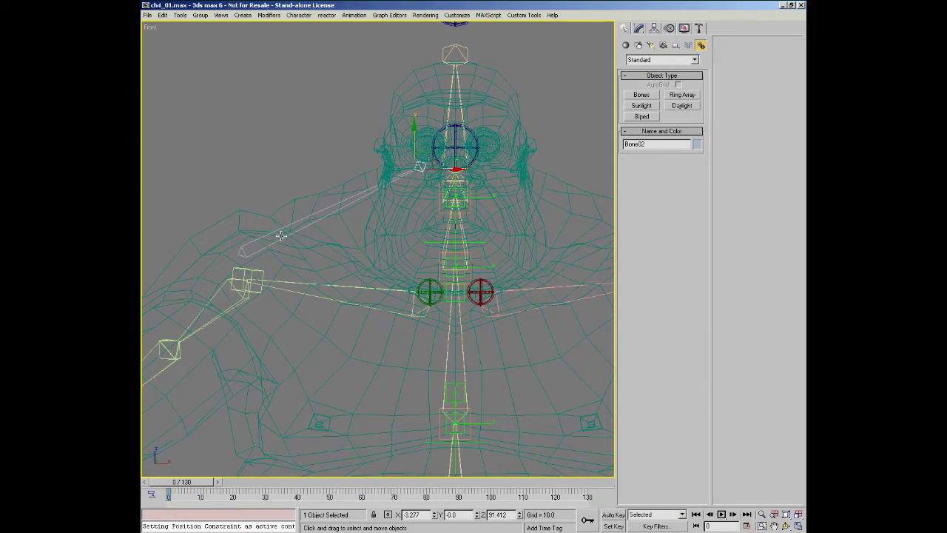
# Step: Move the new bone's root backward to about Y 5.7 so it lies over the right shoulder joint
pyautogui.click(244, 252)
pyautogui.keyDown('alt'); pyautogui.moveTo(375, 247); pyautogui.dragTo(511, 248, button='middle'); pyautogui.keyUp('alt')
pyautogui.moveTo(510, 248)
pyautogui.keyDown('alt'); pyautogui.mouseDown(button='middle')
pyautogui.moveTo(433, 264)
pyautogui.moveTo(446, 247)
pyautogui.moveTo(403, 172)
pyautogui.mouseUp(button='middle'); pyautogui.keyUp('alt')
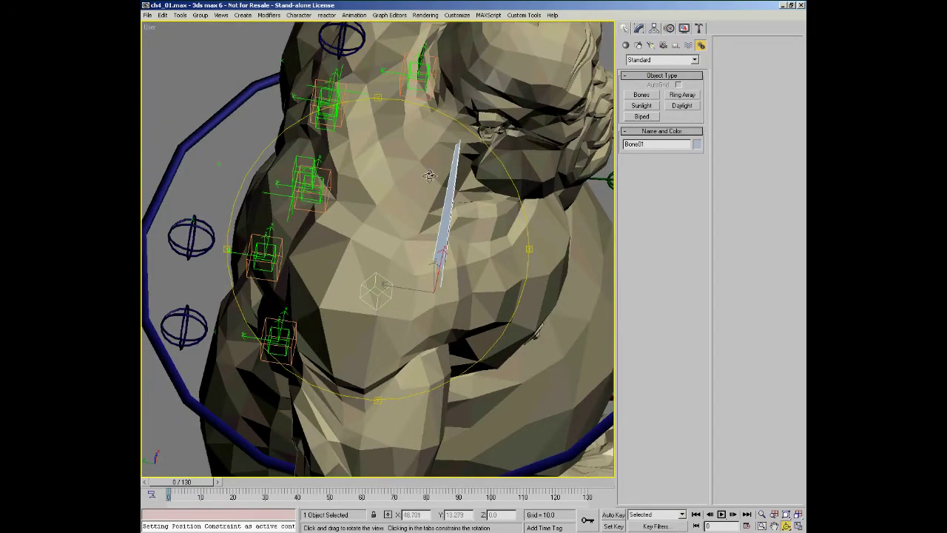
pyautogui.rightClick(421, 241)
pyautogui.moveTo(406, 287); pyautogui.dragTo(337, 275)
pyautogui.press('F3')
pyautogui.keyDown('alt'); pyautogui.moveTo(399, 270); pyautogui.dragTo(401, 265, button='middle'); pyautogui.keyUp('alt')
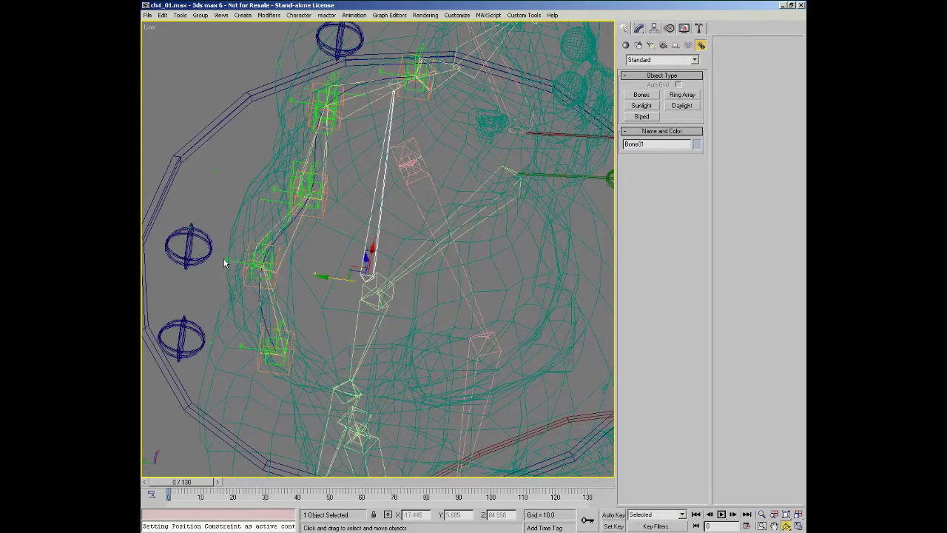
# Step: Enable Bone Edit Mode in Bone Tools and reposition the new bone's end joint to about Y 0.8
pyautogui.rightClick(235, 255)
pyautogui.keyDown('ctrl'); pyautogui.rightClick(178, 226); pyautogui.keyUp('ctrl')
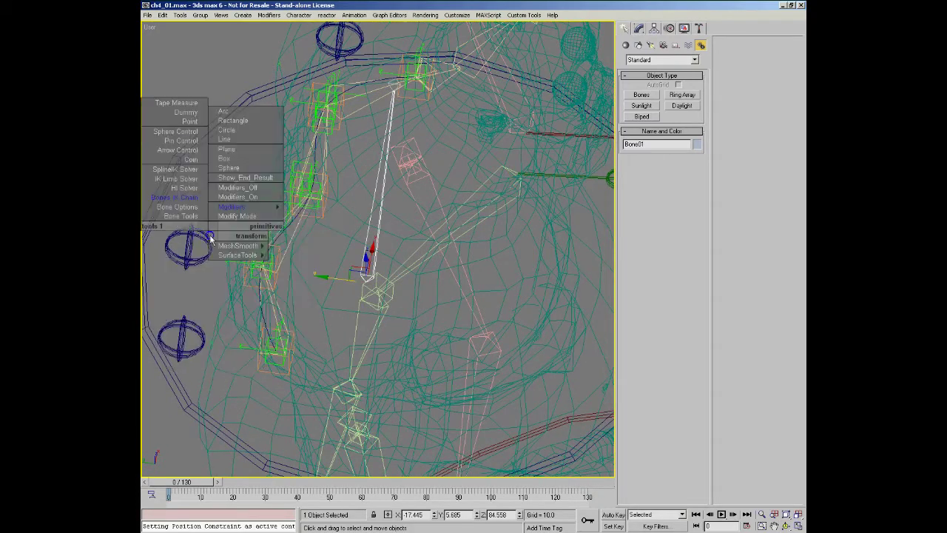
pyautogui.click(164, 216)
pyautogui.click(219, 117)
pyautogui.click(386, 76)
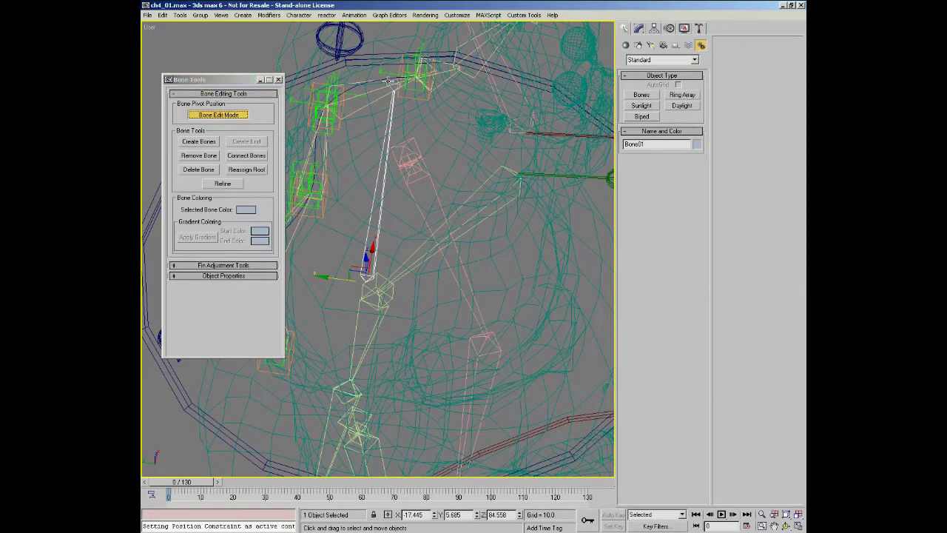
pyautogui.moveTo(365, 87); pyautogui.dragTo(427, 95)
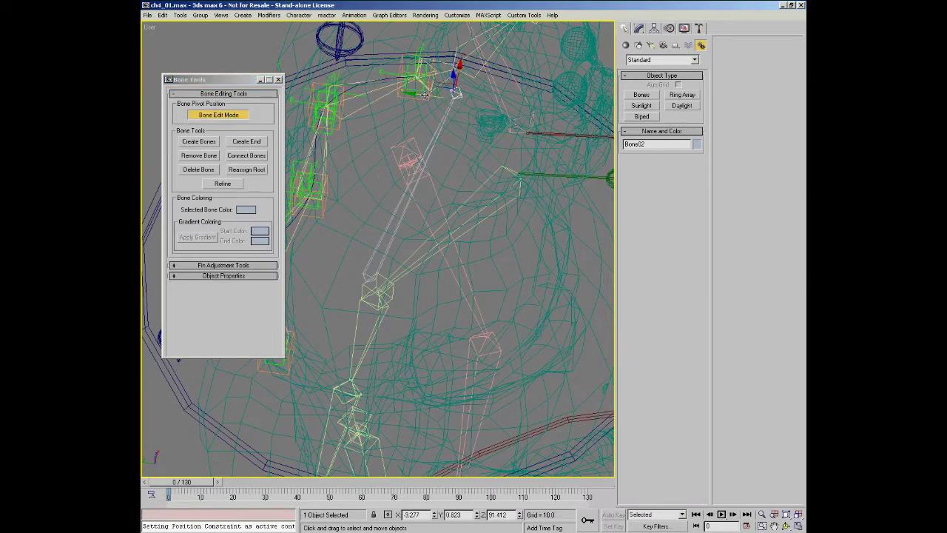
# Step: Set the reference coordinate system to Local for moving the shoulder-to-head bone's end joint
pyautogui.keyDown('alt'); pyautogui.moveTo(409, 95); pyautogui.dragTo(429, 190, button='middle'); pyautogui.keyUp('alt')
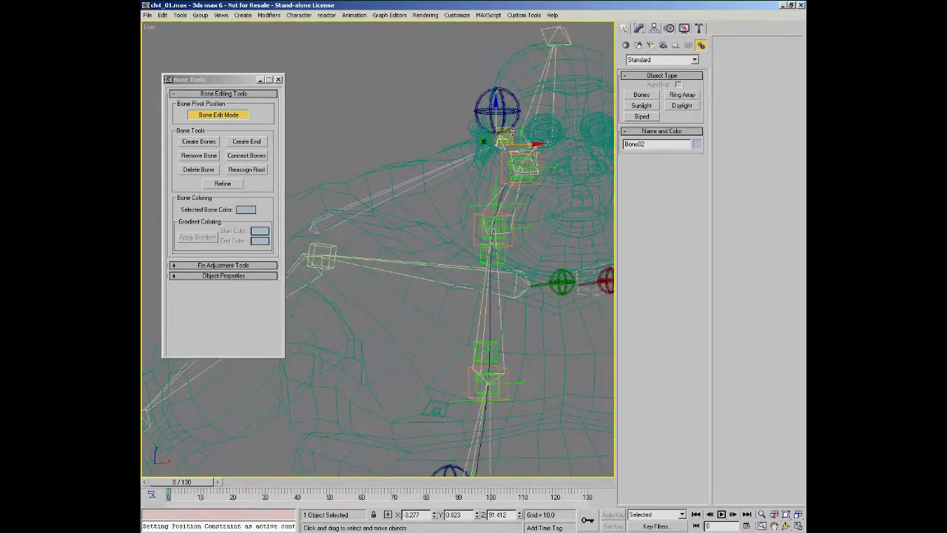
pyautogui.rightClick(500, 194)
pyautogui.click(508, 254)
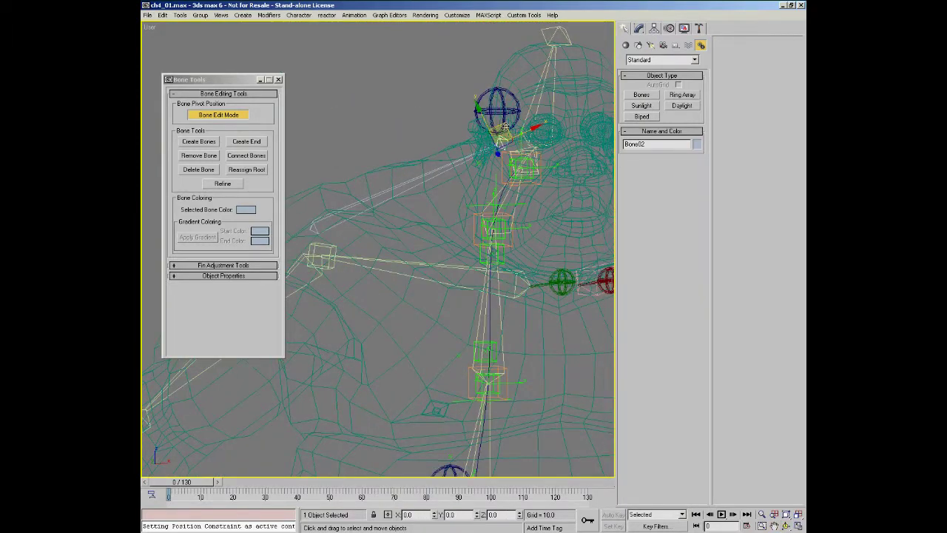
pyautogui.keyDown('alt'); pyautogui.moveTo(503, 130); pyautogui.dragTo(336, 220, button='middle'); pyautogui.keyUp('alt')
pyautogui.moveTo(426, 256); pyautogui.dragTo(428, 188, button='middle')
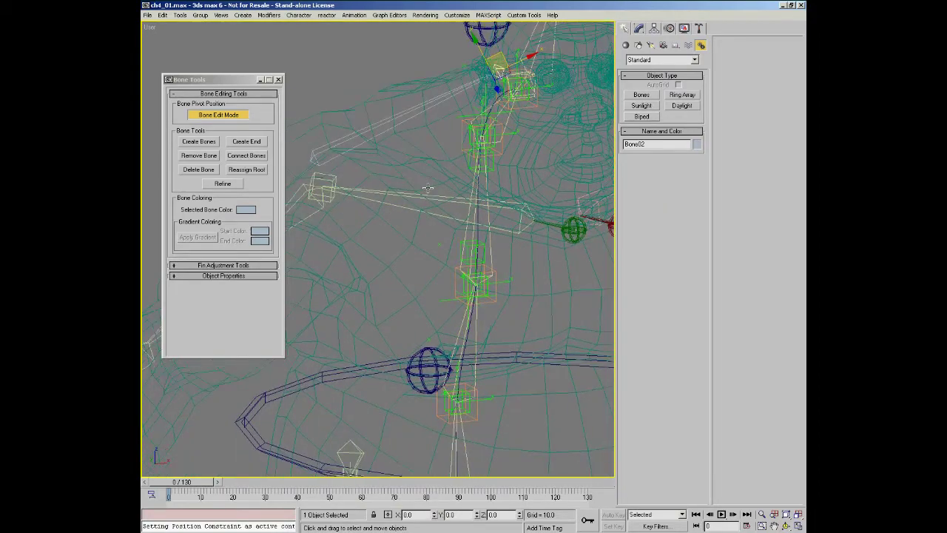
# Step: Leave Bone Edit Mode and show the ogre's chest and right shoulder unobstructed in the front view
pyautogui.press('f')
pyautogui.scroll(6, 408, 292)
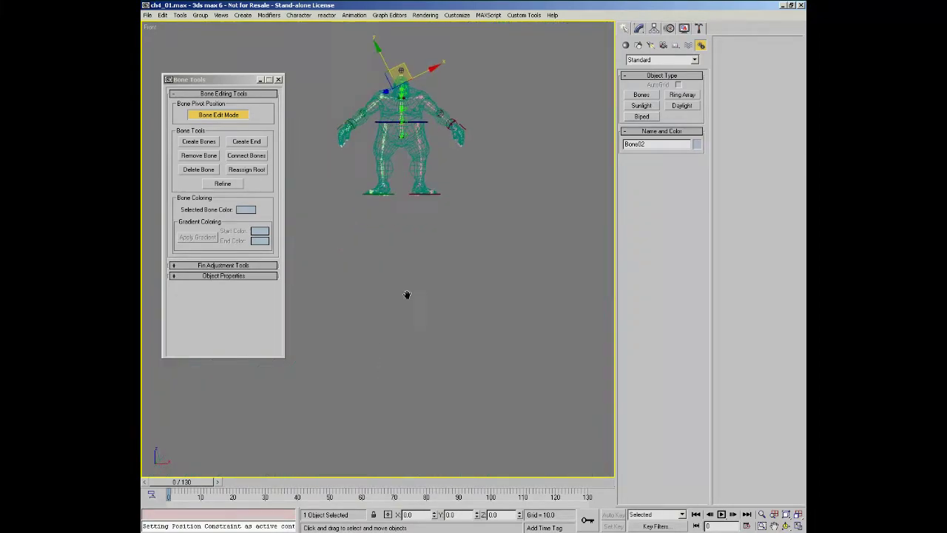
pyautogui.scroll(5, 399, 172)
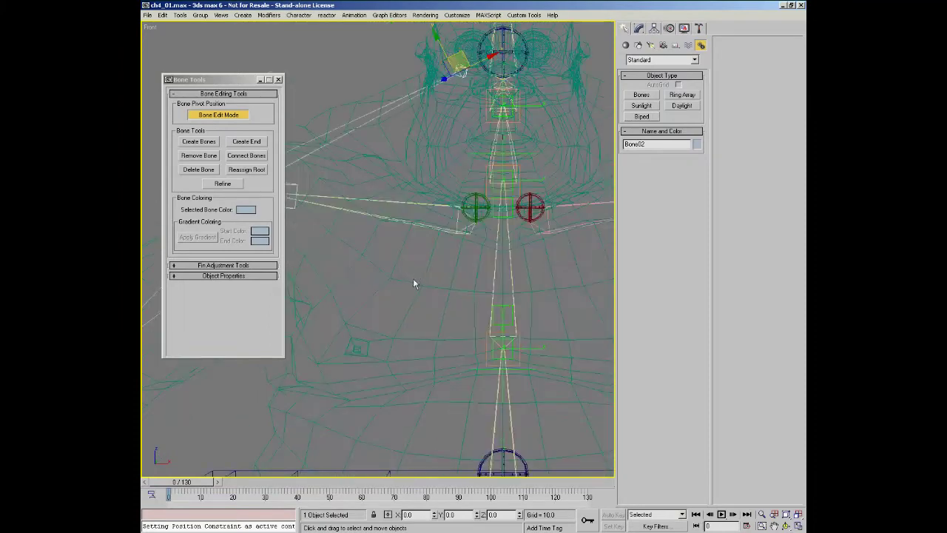
pyautogui.click(232, 120)
pyautogui.moveTo(237, 82); pyautogui.dragTo(215, 81)
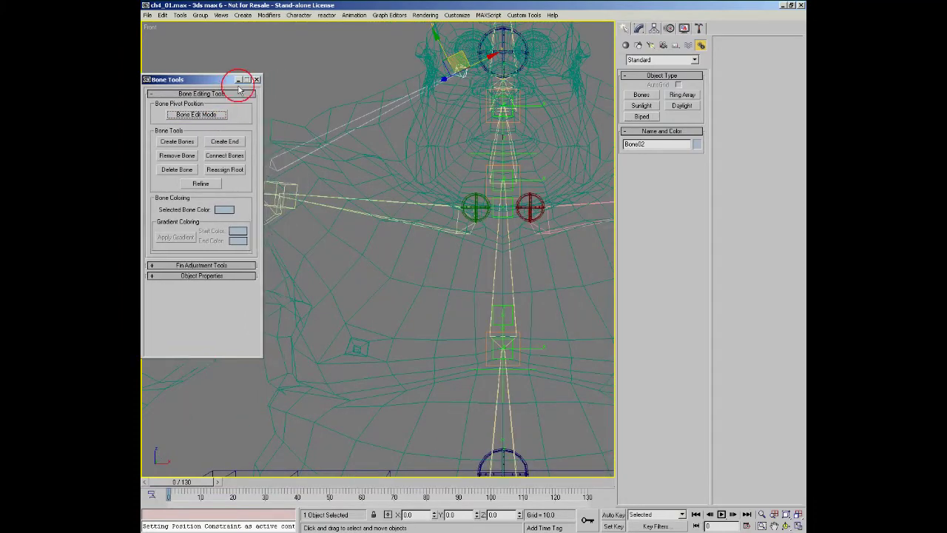
pyautogui.moveTo(358, 186); pyautogui.dragTo(441, 160, button='middle')
pyautogui.moveTo(504, 295); pyautogui.dragTo(468, 250, button='middle')
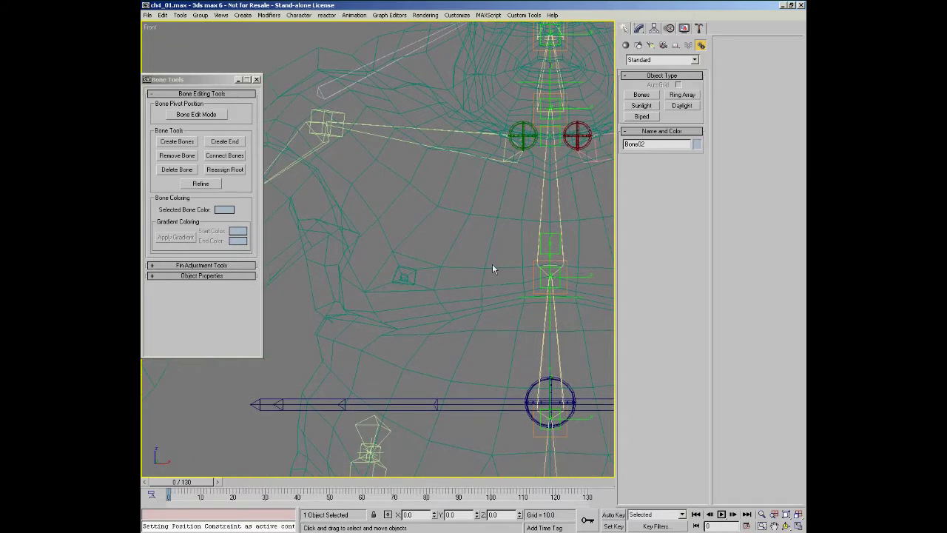
# Step: Create a second bone running from the middle of the chest beside the spine up to the right shoulder joint
pyautogui.rightClick(446, 277)
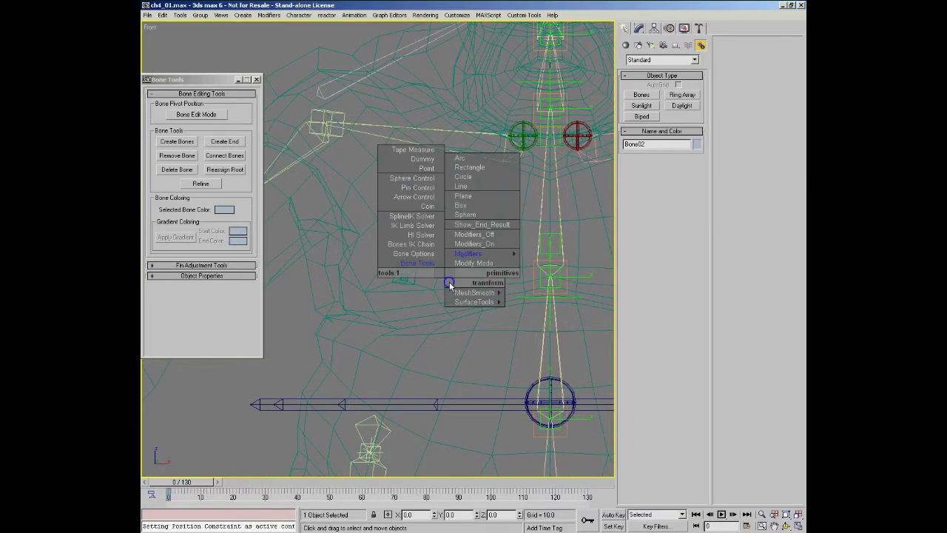
pyautogui.click(412, 244)
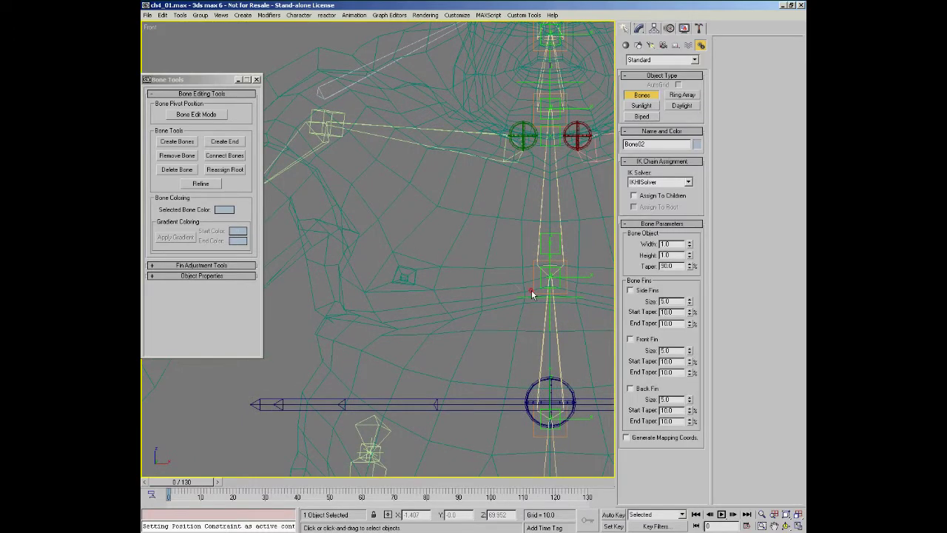
pyautogui.click(531, 290)
pyautogui.click(330, 142)
pyautogui.rightClick(434, 190)
pyautogui.rightClick(433, 190)
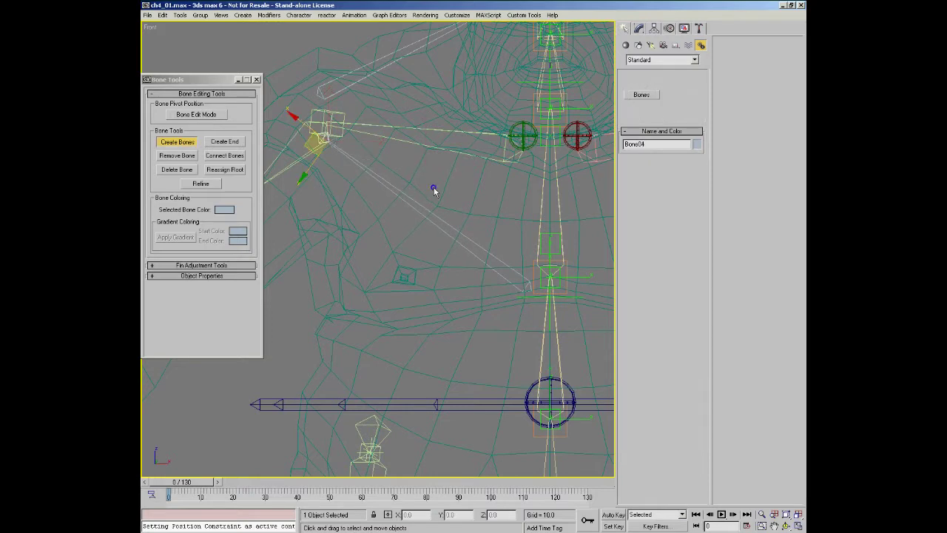
# Step: Move the whole chest bone forward from the spine to the front surface of the ogre's chest
pyautogui.click(499, 260)
pyautogui.hotkey('ctrl', 'r')
pyautogui.moveTo(497, 260); pyautogui.dragTo(442, 226)
pyautogui.press('w')
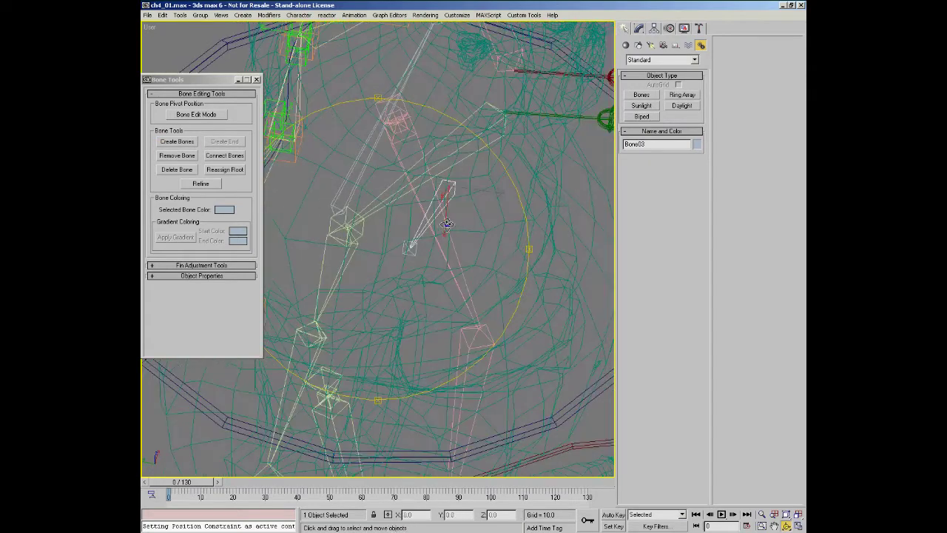
pyautogui.moveTo(470, 191)
pyautogui.mouseDown()
pyautogui.moveTo(585, 211)
pyautogui.moveTo(558, 209)
pyautogui.mouseUp()
# Step: In Bone Edit Mode, move the chest bone's end joint back about 4.5 units along its local Z axis into the right shoulder
pyautogui.press('F3')
pyautogui.hotkey('ctrl', 'r')
pyautogui.moveTo(475, 210)
pyautogui.mouseDown()
pyautogui.moveTo(438, 195)
pyautogui.moveTo(444, 213)
pyautogui.mouseUp()
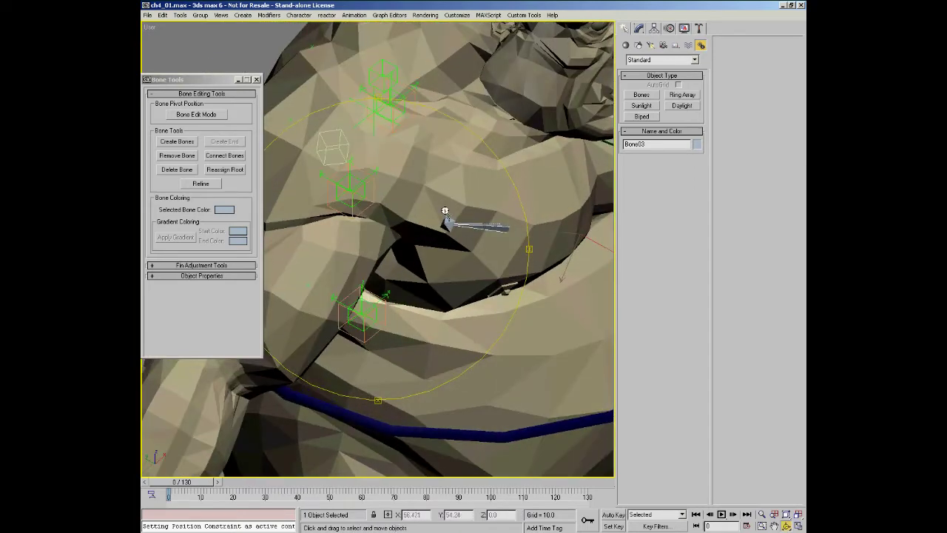
pyautogui.press('w')
pyautogui.click(447, 223)
pyautogui.moveTo(439, 245); pyautogui.dragTo(442, 246, button='middle')
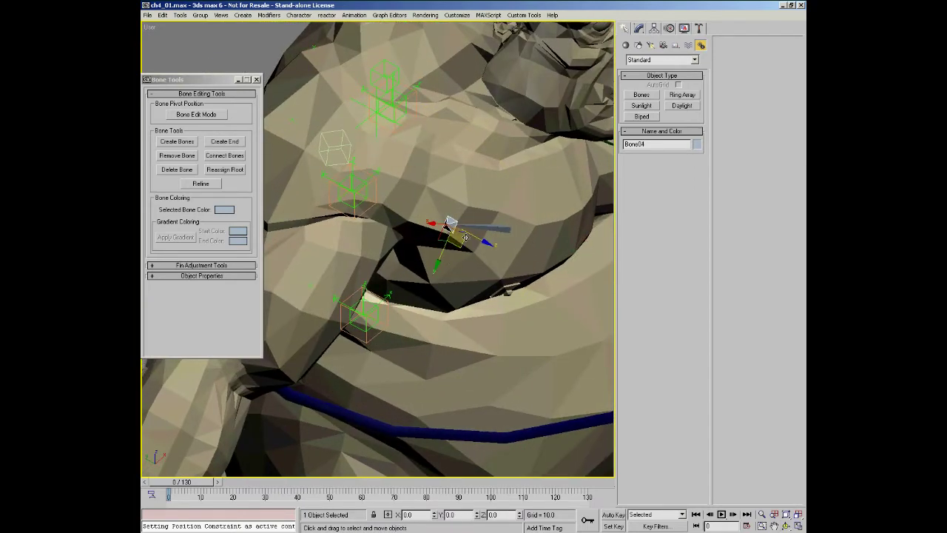
pyautogui.click(215, 115)
pyautogui.moveTo(485, 247); pyautogui.dragTo(428, 218)
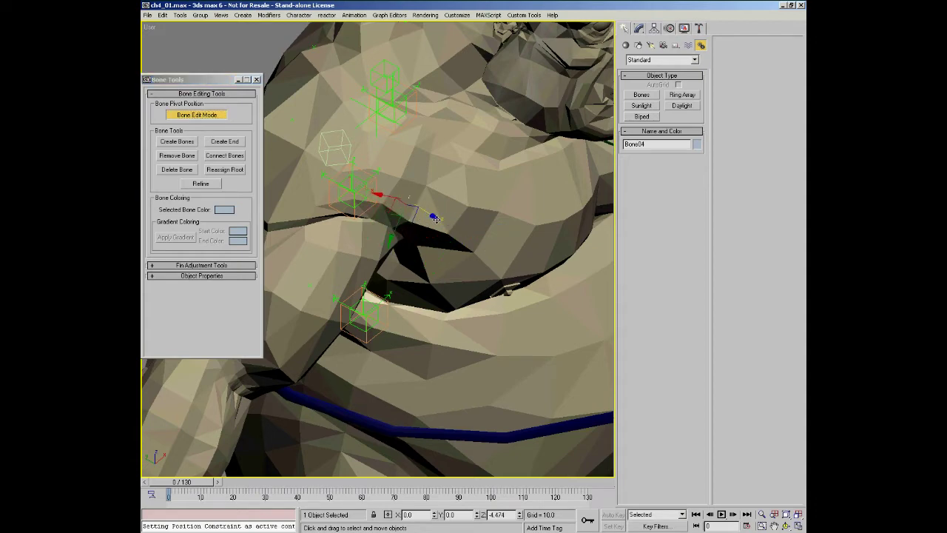
# Step: Nudge the chest bone's end joint outward along its local X axis to sit just below the right shoulder joint
pyautogui.keyDown('alt'); pyautogui.moveTo(427, 218); pyautogui.dragTo(400, 199, button='middle'); pyautogui.keyUp('alt')
pyautogui.press('F3')
pyautogui.moveTo(362, 171); pyautogui.dragTo(349, 162)
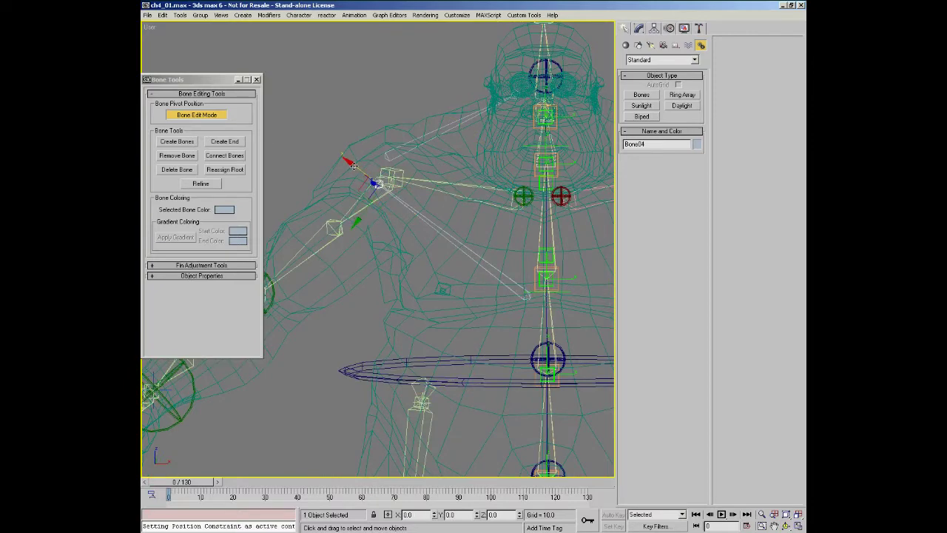
pyautogui.keyDown('alt'); pyautogui.moveTo(364, 180); pyautogui.dragTo(383, 161, button='middle'); pyautogui.keyUp('alt')
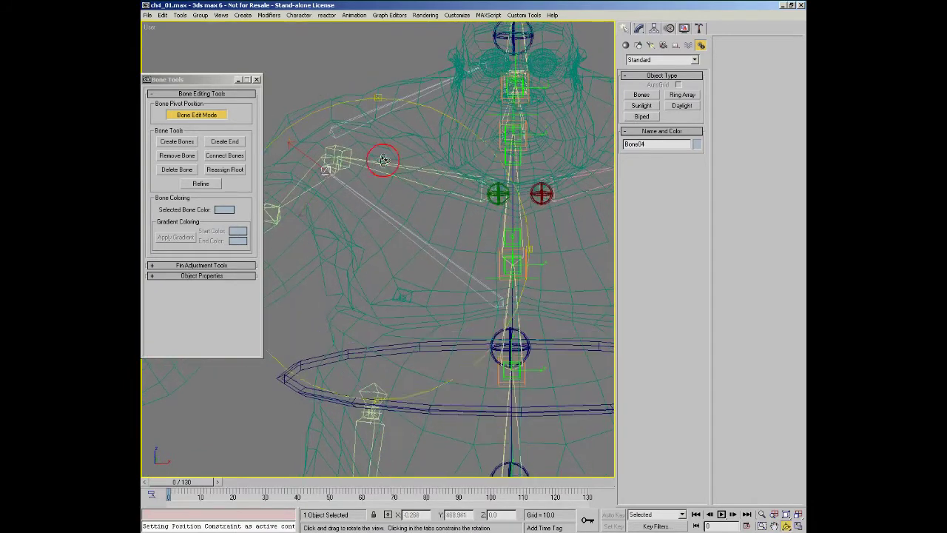
# Step: Select both new bones with their end joints and set their Stretch property to Squash
pyautogui.keyDown('ctrl'); pyautogui.click(393, 198); pyautogui.keyUp('ctrl')
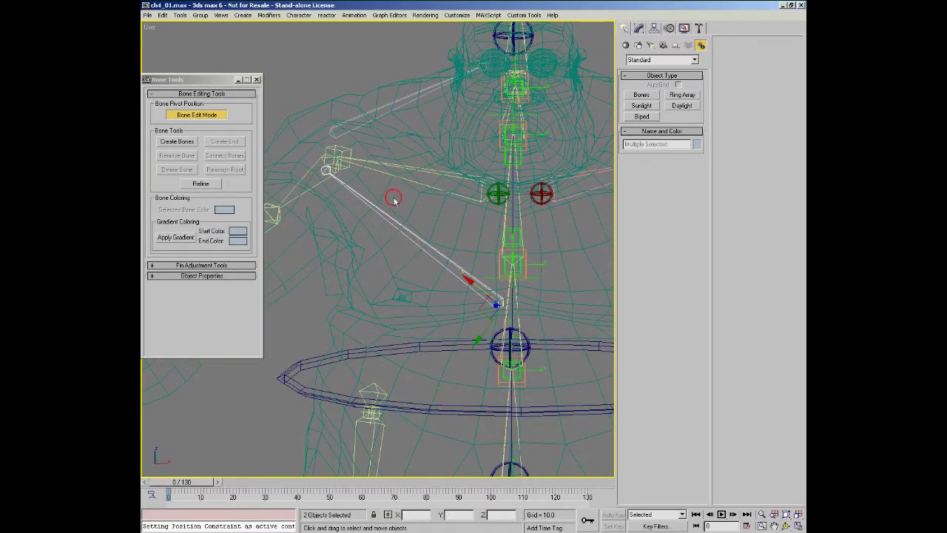
pyautogui.keyDown('ctrl'); pyautogui.click(351, 120); pyautogui.keyUp('ctrl')
pyautogui.click(201, 276)
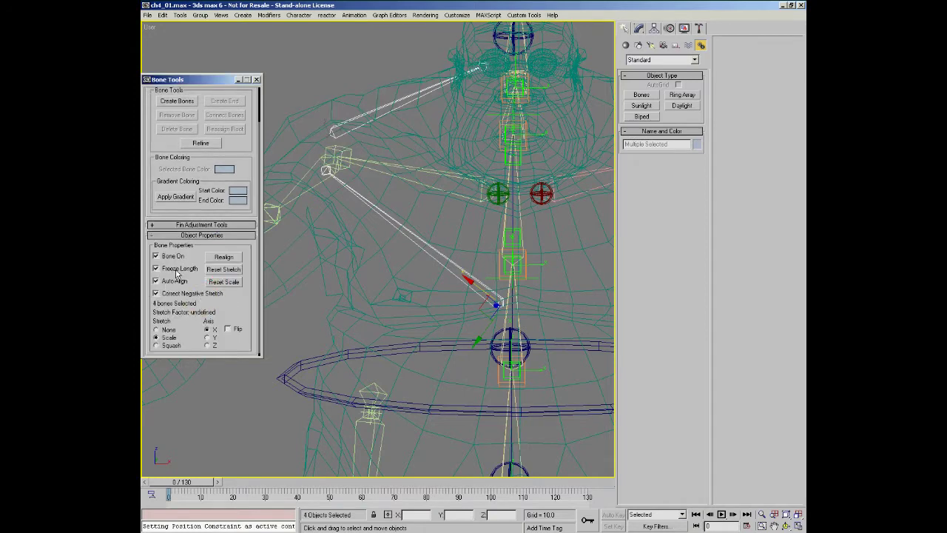
pyautogui.moveTo(380, 191); pyautogui.dragTo(365, 213, button='middle')
pyautogui.scroll(2, 360, 181)
pyautogui.click(359, 180)
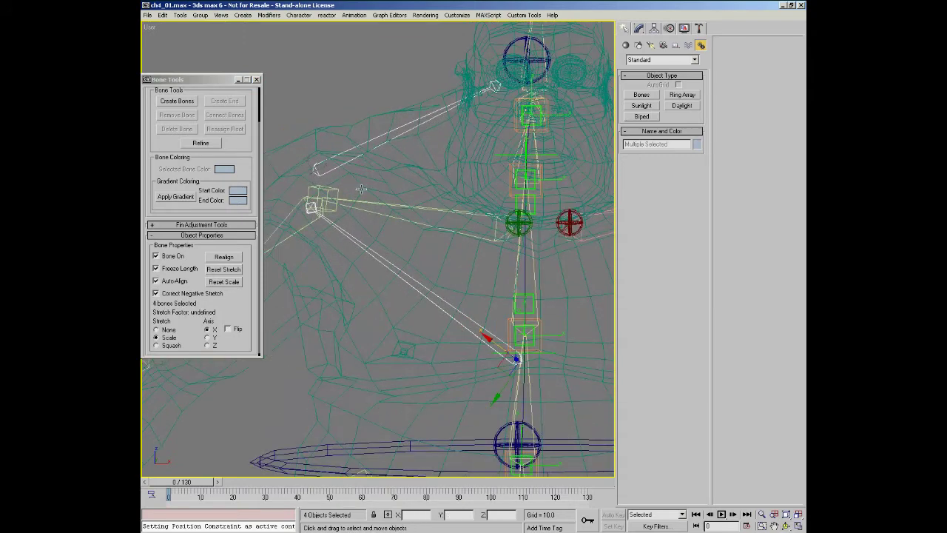
pyautogui.click(165, 347)
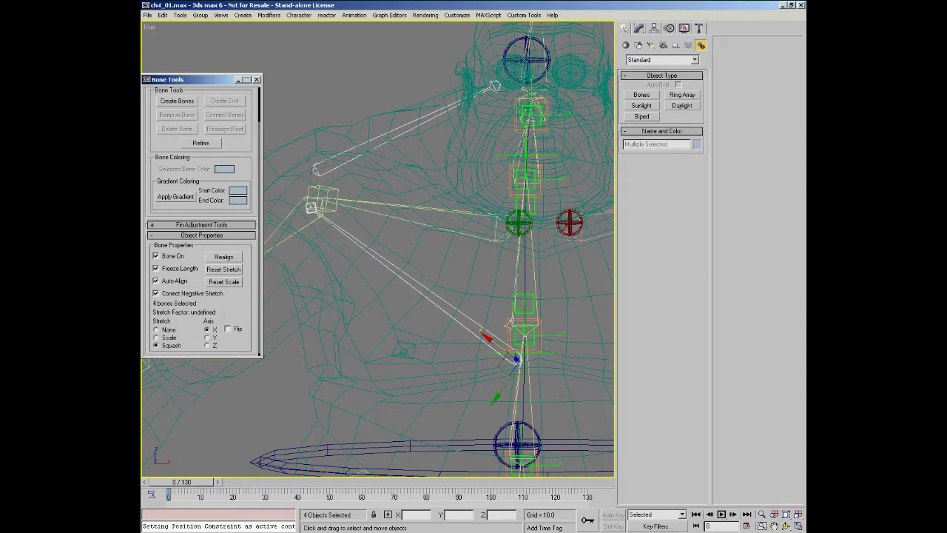
# Step: Select the shoulder-to-head bone and examine where both new bones start and end around the shoulder, head and chest
pyautogui.moveTo(442, 215); pyautogui.dragTo(440, 217, button='middle')
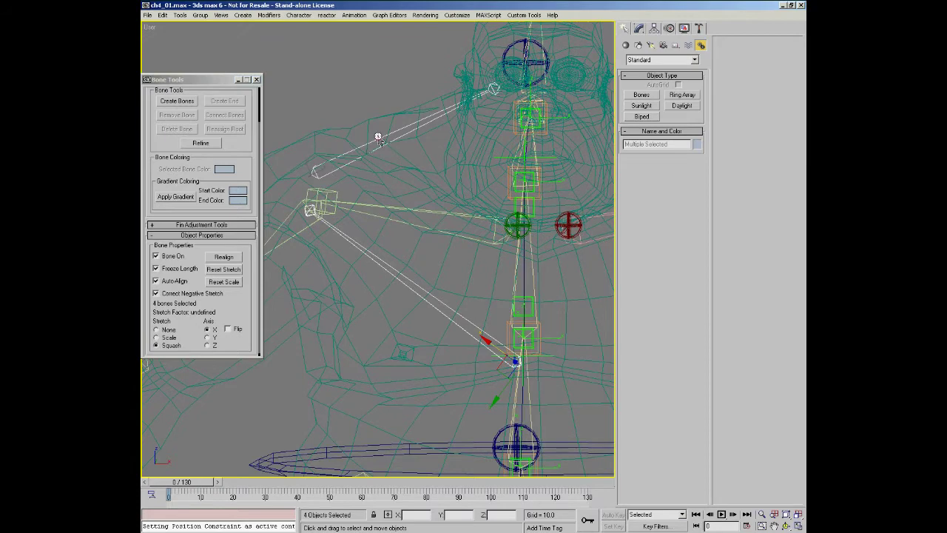
pyautogui.click(358, 156)
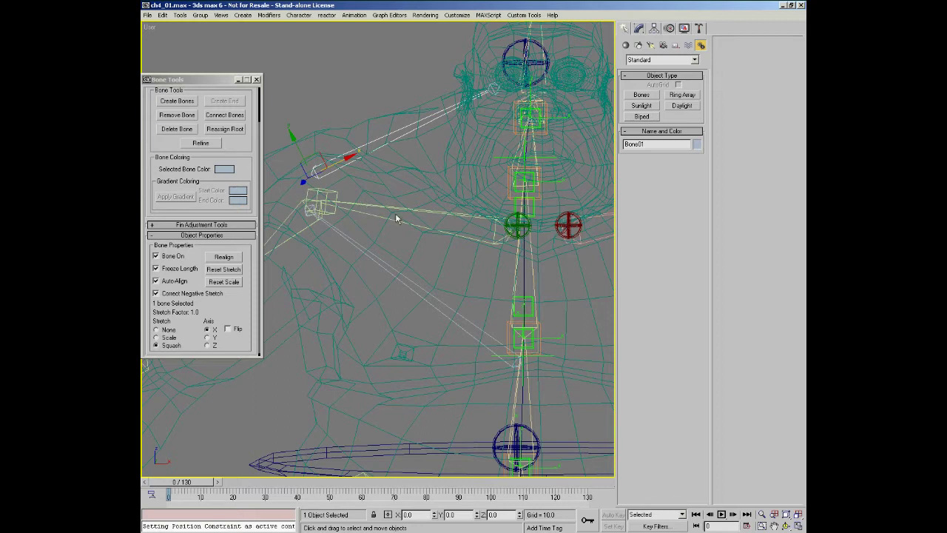
pyautogui.moveTo(493, 88); pyautogui.dragTo(480, 115, button='middle')
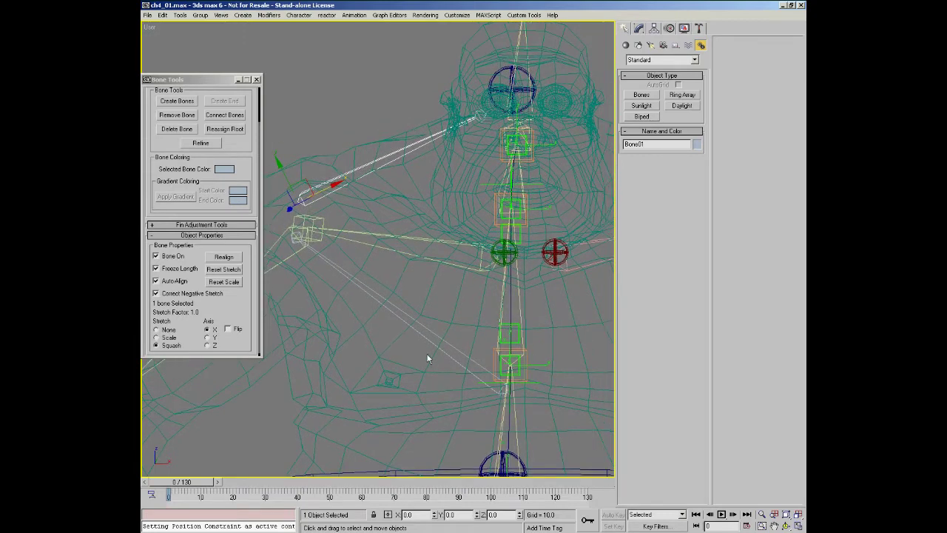
pyautogui.moveTo(427, 359); pyautogui.dragTo(348, 209, button='middle')
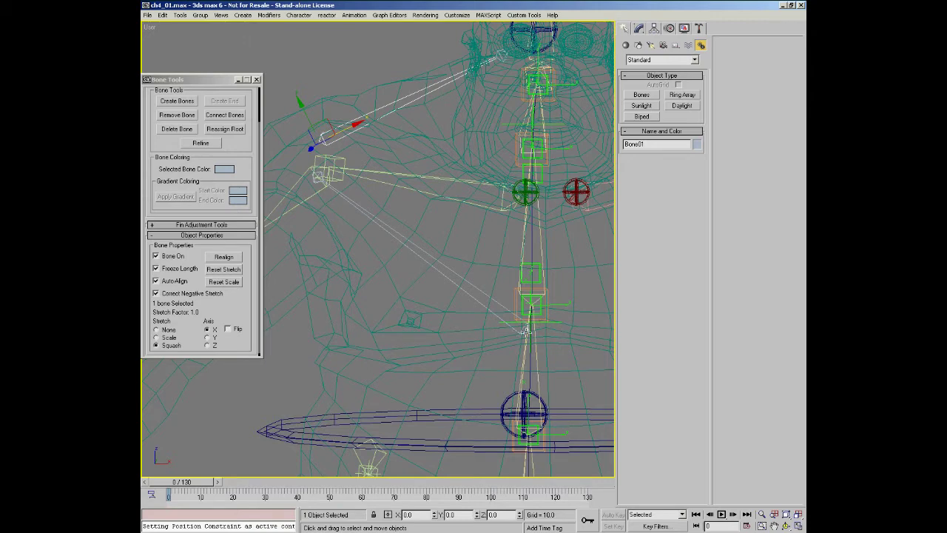
pyautogui.moveTo(522, 294); pyautogui.dragTo(466, 247)
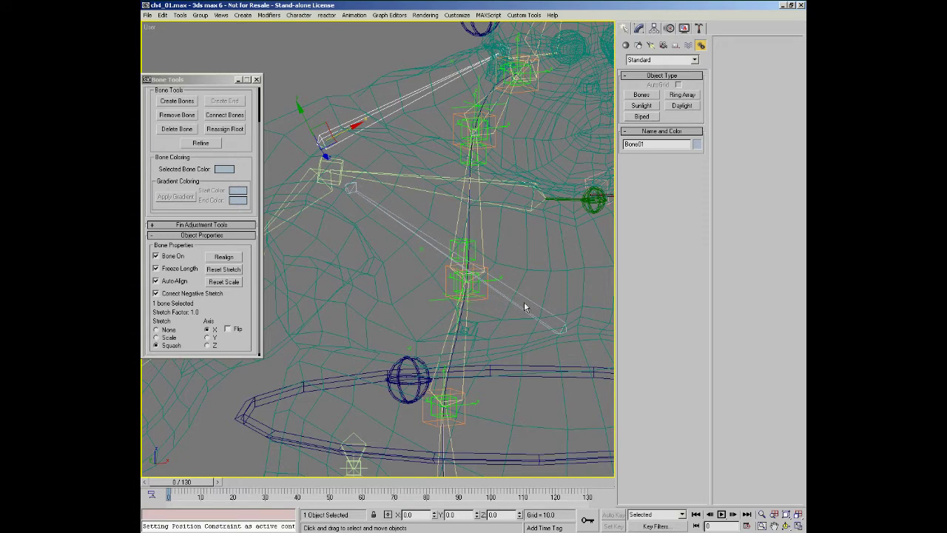
pyautogui.moveTo(480, 325); pyautogui.dragTo(481, 296)
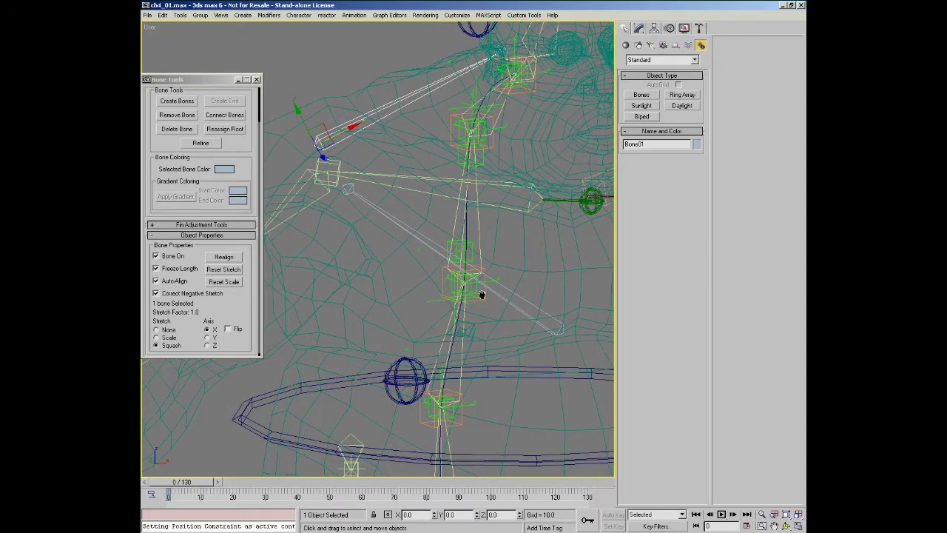
pyautogui.moveTo(380, 248); pyautogui.dragTo(391, 256, button='middle')
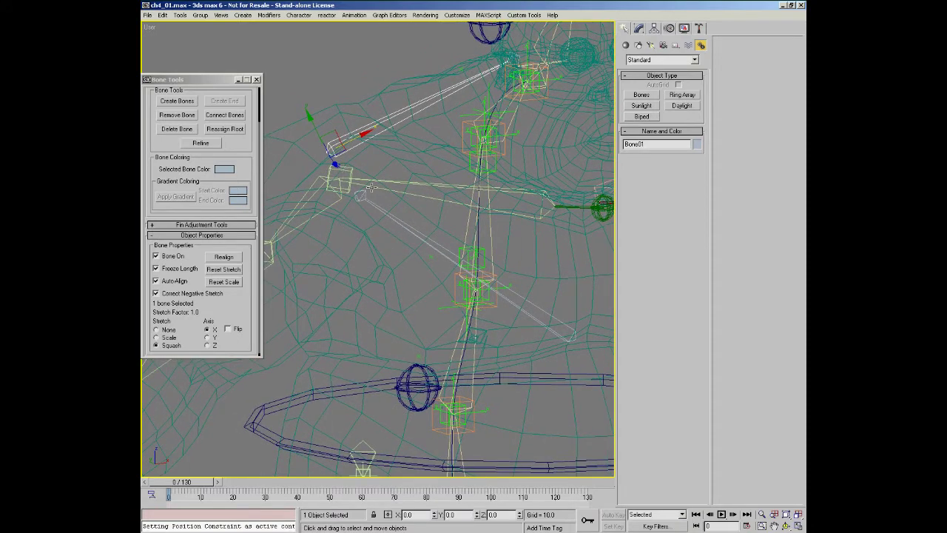
# Step: Add the shoulder-to-head bone's end joint to the selection and make point helpers at both joints with PEN Rigging Utils
pyautogui.keyDown('ctrl'); pyautogui.click(383, 120); pyautogui.keyUp('ctrl')
pyautogui.moveTo(398, 164); pyautogui.dragTo(409, 184, button='middle')
pyautogui.moveTo(346, 156); pyautogui.dragTo(346, 213, button='middle')
pyautogui.scroll(3, 347, 213)
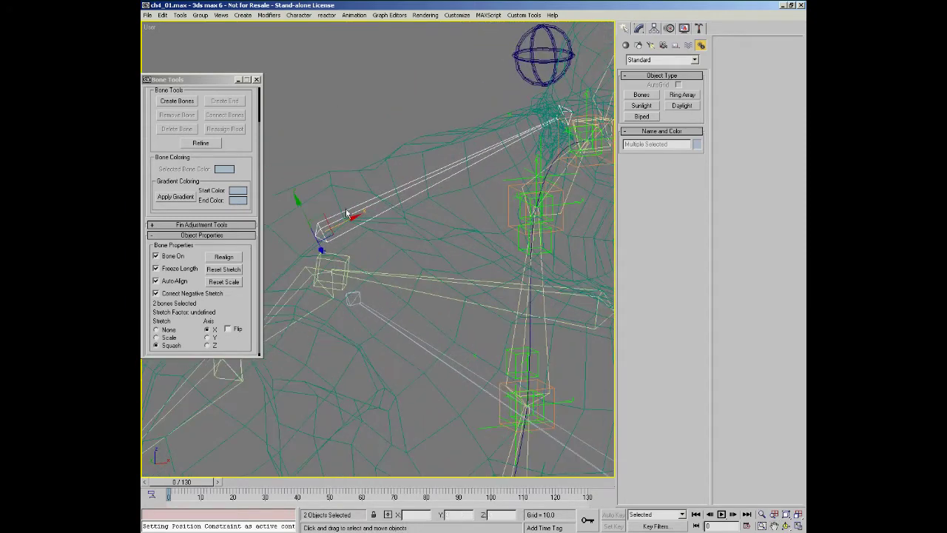
pyautogui.keyDown('alt'); pyautogui.moveTo(561, 124); pyautogui.dragTo(418, 285, button='middle'); pyautogui.keyUp('alt')
pyautogui.rightClick(307, 287)
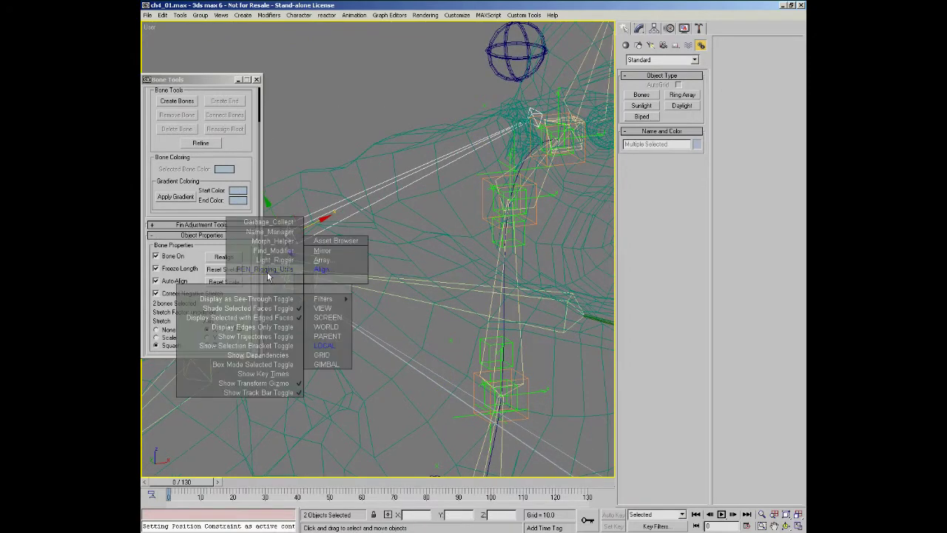
pyautogui.click(268, 270)
pyautogui.click(179, 83)
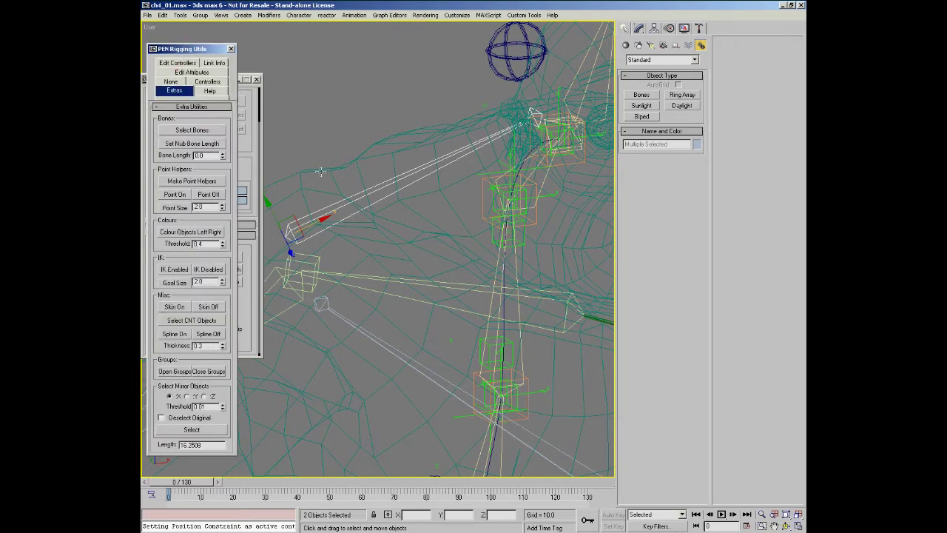
pyautogui.moveTo(403, 202); pyautogui.dragTo(410, 205, button='middle')
pyautogui.click(191, 180)
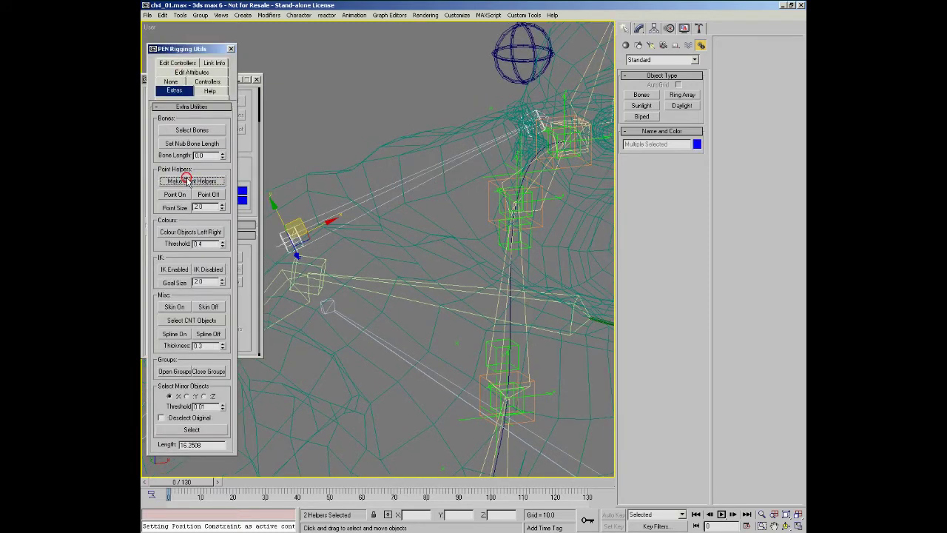
# Step: Make point helpers for the chest bone and its end joint, and close PEN Rigging Utils
pyautogui.keyDown('alt'); pyautogui.moveTo(538, 132); pyautogui.dragTo(433, 349, button='middle'); pyautogui.keyUp('alt')
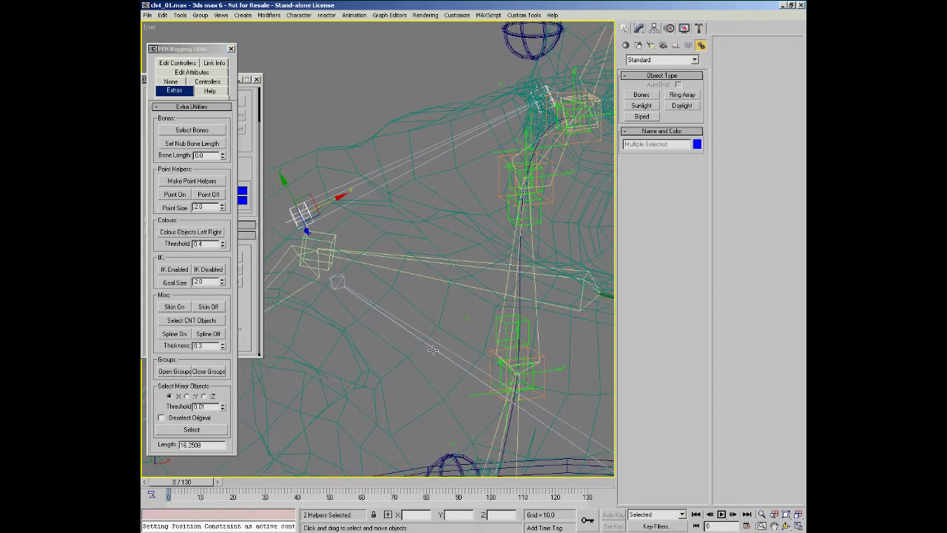
pyautogui.click(437, 344)
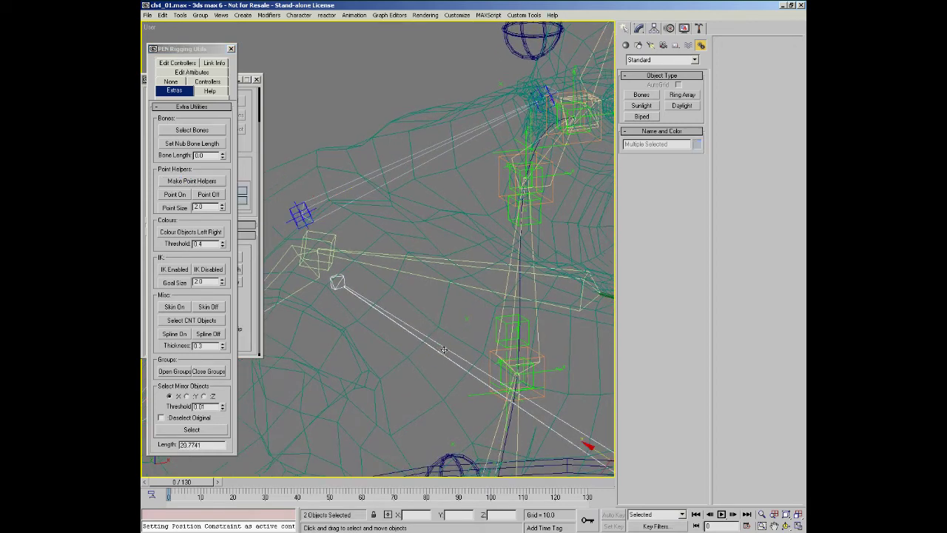
pyautogui.click(178, 182)
pyautogui.click(193, 82)
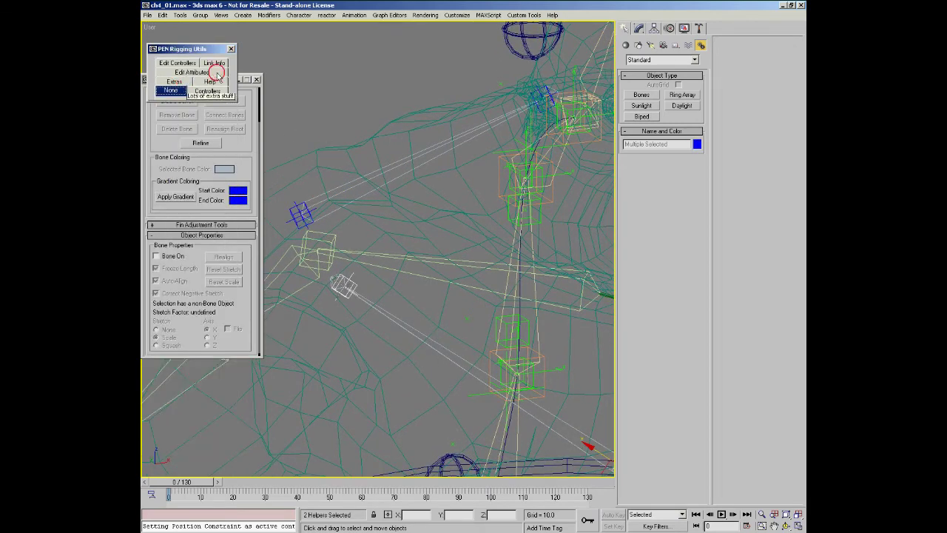
pyautogui.click(231, 49)
pyautogui.moveTo(404, 306); pyautogui.dragTo(425, 294, button='middle')
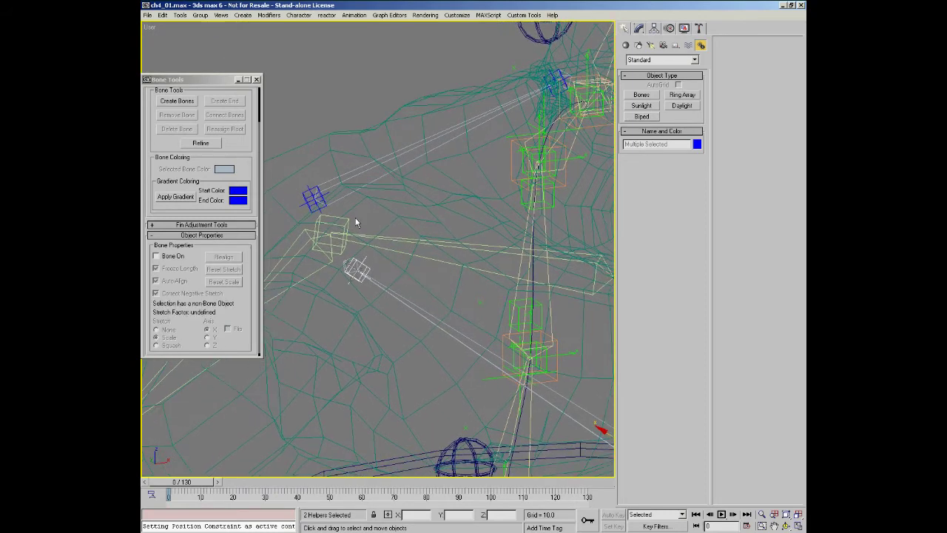
# Step: Apply a LookAt constraint to the shoulder-to-head bone, targeting the point helper at its head end
pyautogui.moveTo(363, 221); pyautogui.dragTo(365, 177, button='middle')
pyautogui.moveTo(453, 249)
pyautogui.mouseDown(button='middle')
pyautogui.moveTo(436, 235)
pyautogui.moveTo(450, 258)
pyautogui.mouseUp(button='middle')
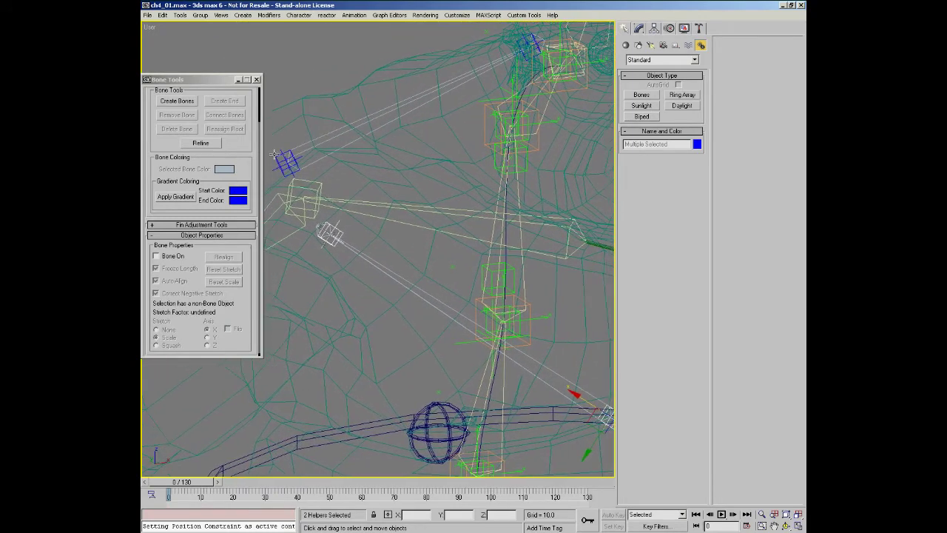
pyautogui.click(299, 145)
pyautogui.moveTo(359, 148); pyautogui.dragTo(397, 209, button='middle')
pyautogui.moveTo(356, 54); pyautogui.dragTo(400, 82, button='middle')
pyautogui.moveTo(423, 166); pyautogui.dragTo(410, 222, button='middle')
pyautogui.keyDown('ctrl'); pyautogui.keyDown('alt'); pyautogui.moveTo(410, 222); pyautogui.dragTo(404, 189, button='middle'); pyautogui.keyUp('alt'); pyautogui.keyUp('ctrl')
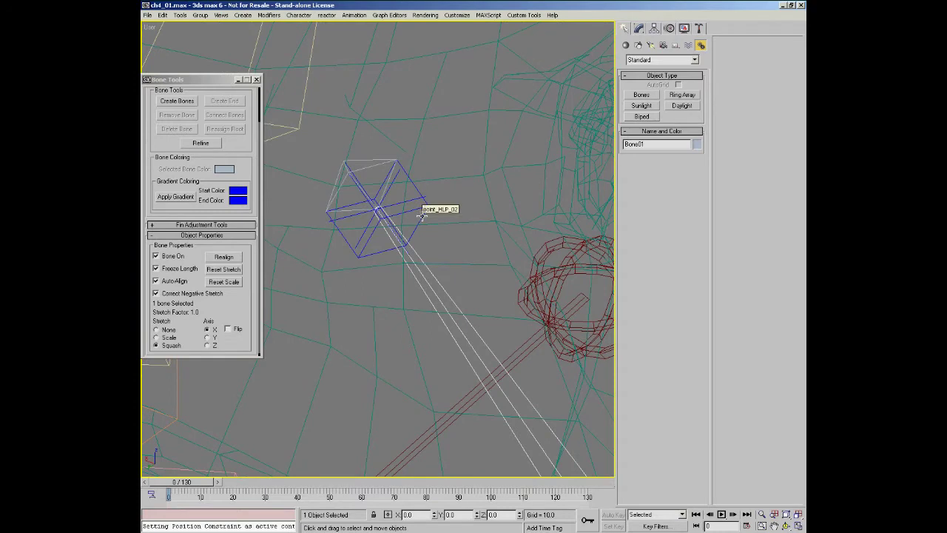
pyautogui.moveTo(420, 216); pyautogui.dragTo(405, 213, button='middle')
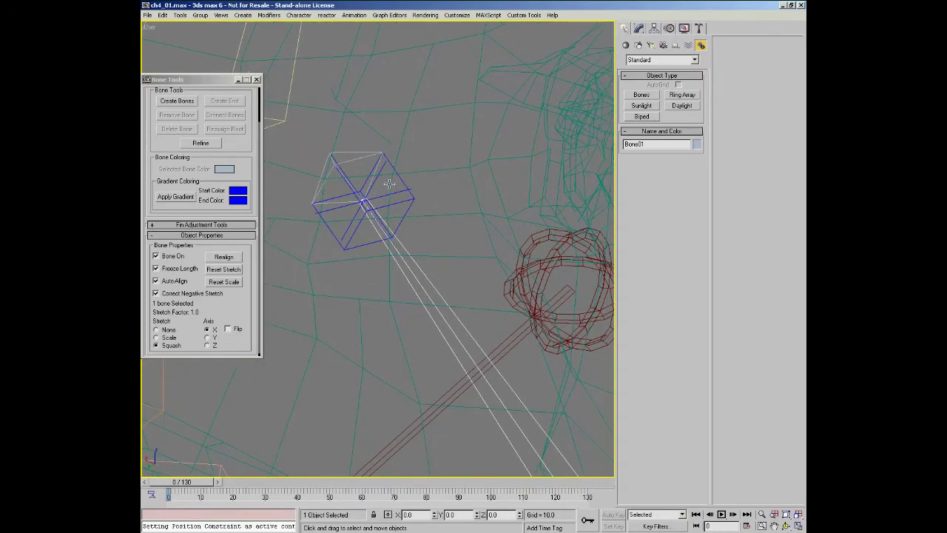
pyautogui.rightClick(382, 264)
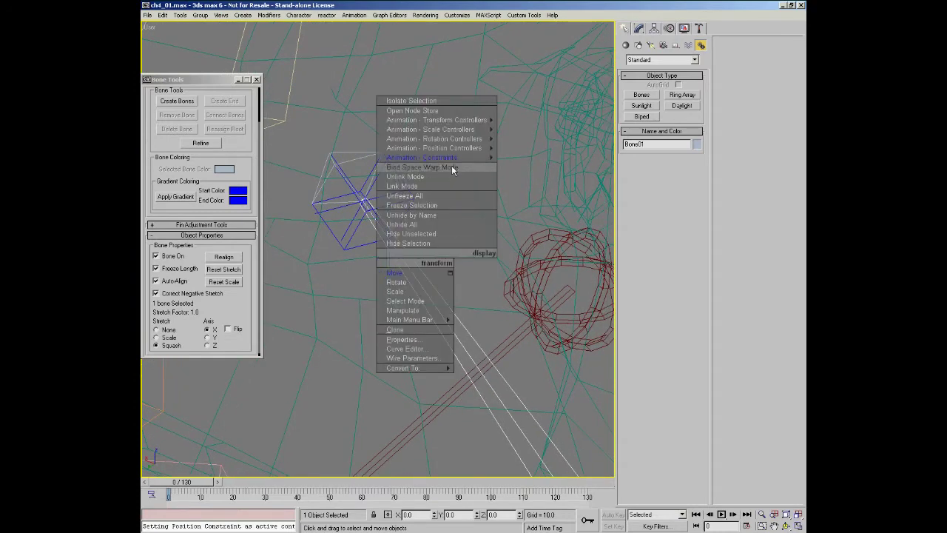
pyautogui.moveTo(453, 158)
pyautogui.click(555, 109)
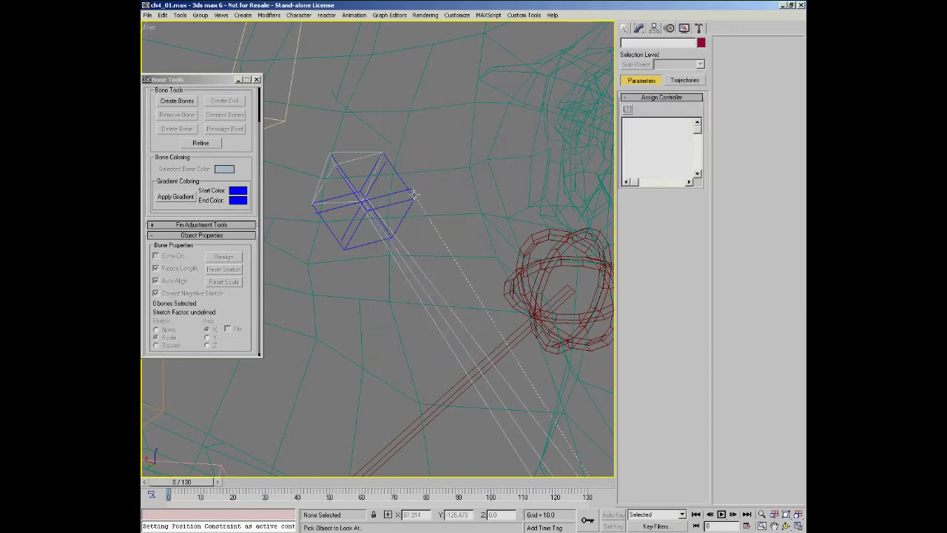
pyautogui.click(352, 174)
# Step: Set the LookAt constraint's viewline length to 0 and turn off Viewline Length Absolute
pyautogui.scroll(-4, 412, 226)
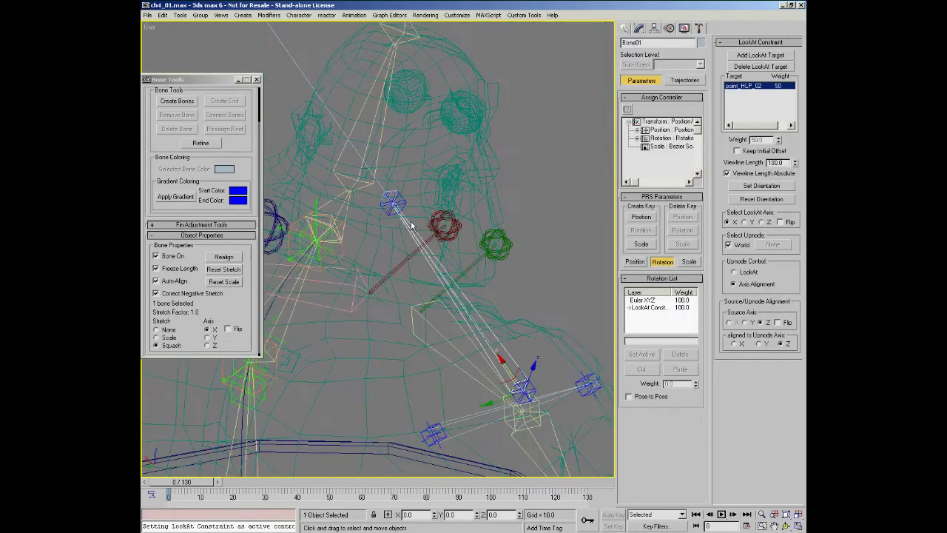
pyautogui.moveTo(452, 257); pyautogui.dragTo(429, 247, button='middle')
pyautogui.scroll(1, 426, 246)
pyautogui.click(729, 173)
pyautogui.moveTo(363, 248); pyautogui.dragTo(347, 206, button='middle')
pyautogui.moveTo(607, 351); pyautogui.dragTo(579, 288, button='middle')
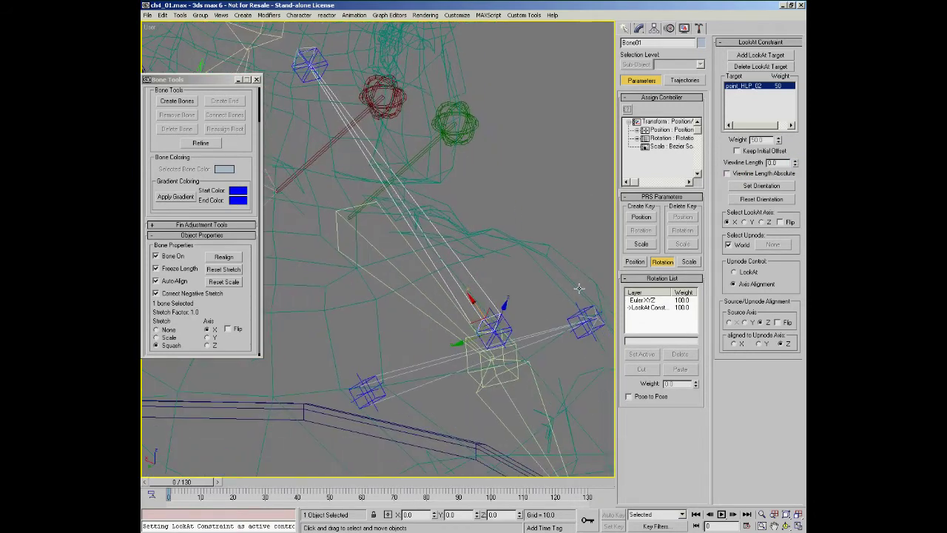
# Step: Turn off the World upnode and pick the point helper at the bone's shoulder end as the LookAt constraint's upnode
pyautogui.click(732, 244)
pyautogui.scroll(4, 501, 324)
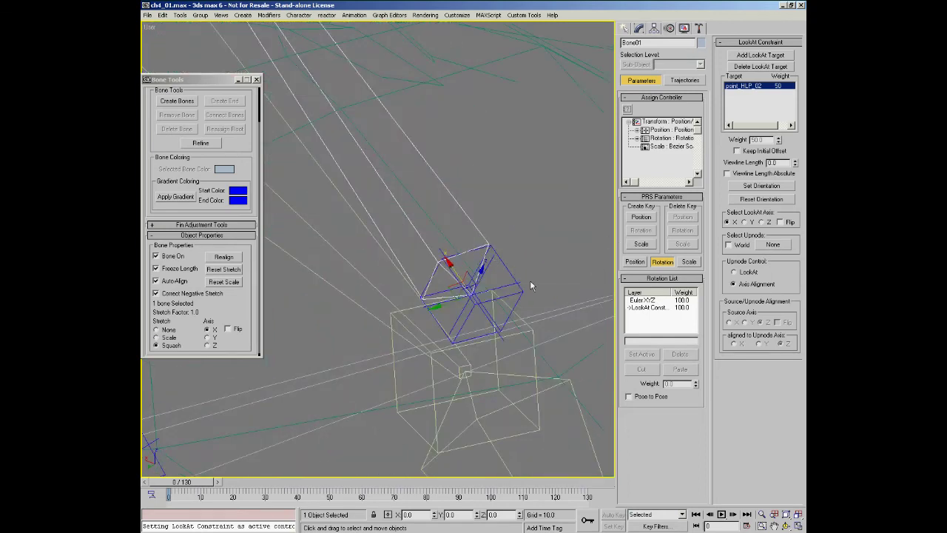
pyautogui.click(770, 247)
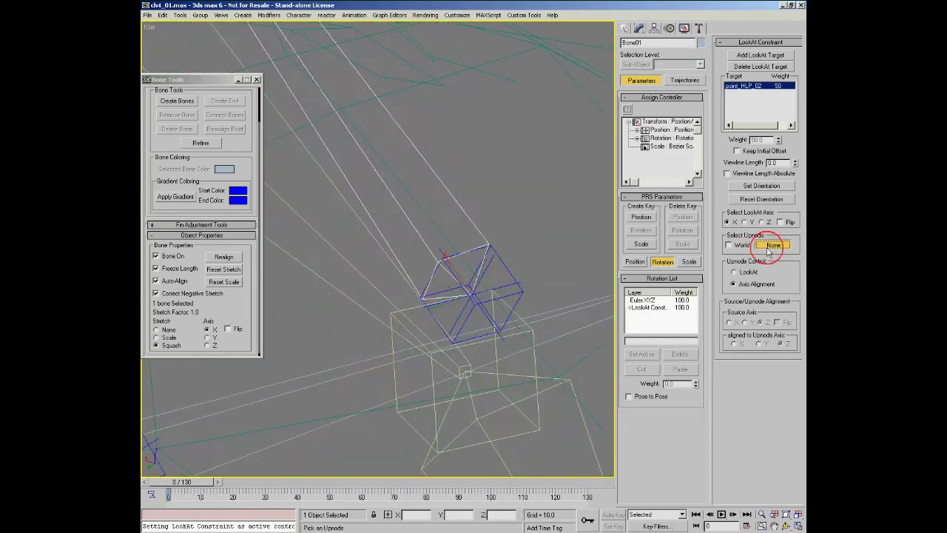
pyautogui.click(503, 263)
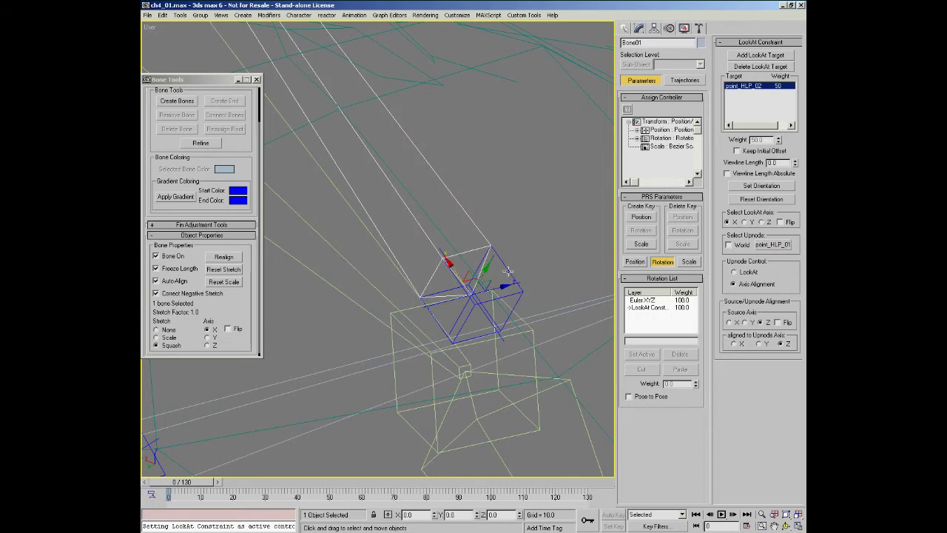
# Step: Select the shoulder-end point helper and try rotating it to check how the shoulder-to-head bone rolls with it
pyautogui.scroll(-6, 463, 290)
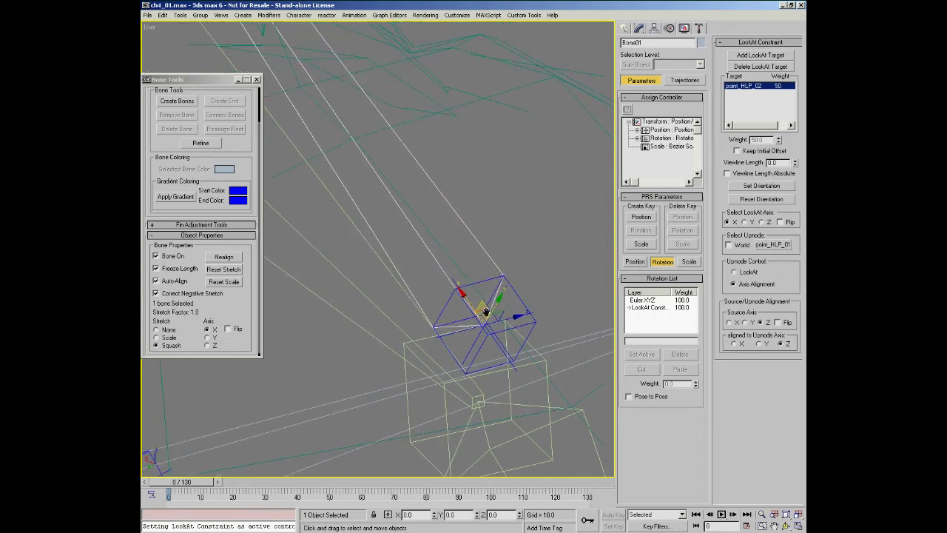
pyautogui.scroll(2, 462, 289)
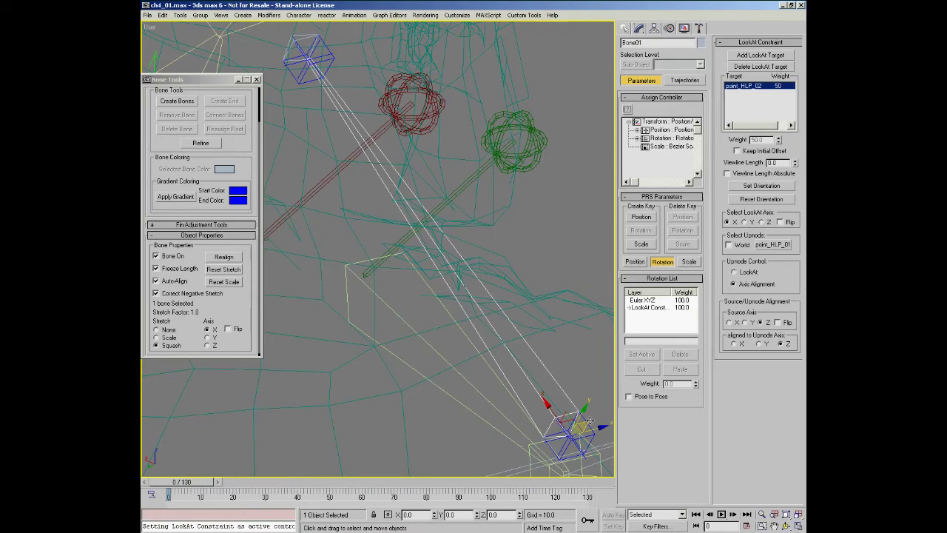
pyautogui.click(588, 421)
pyautogui.rightClick(581, 390)
pyautogui.click(596, 407)
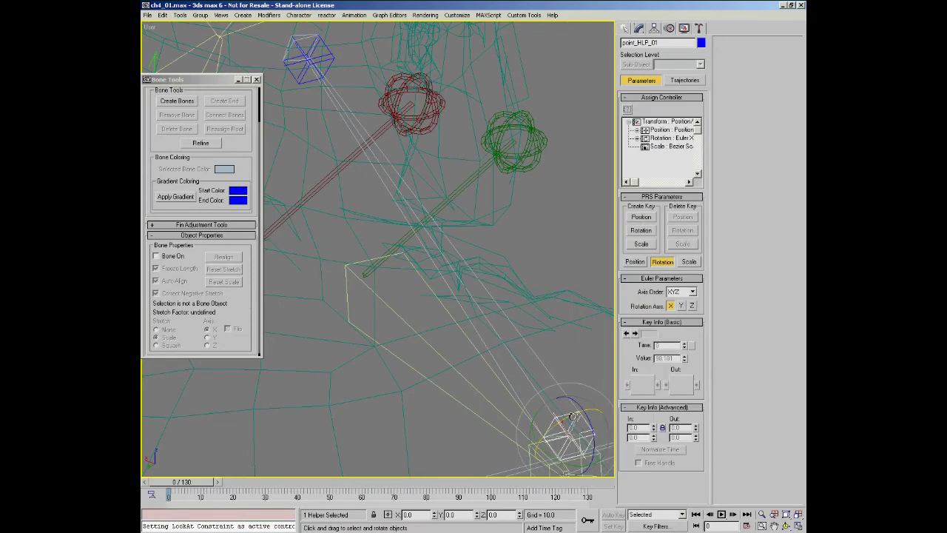
pyautogui.moveTo(573, 416); pyautogui.dragTo(522, 314)
# Step: Apply a Position constraint to the shoulder-to-head bone's end joint, targeting the point helper at the head
pyautogui.moveTo(336, 68); pyautogui.dragTo(386, 174, button='middle')
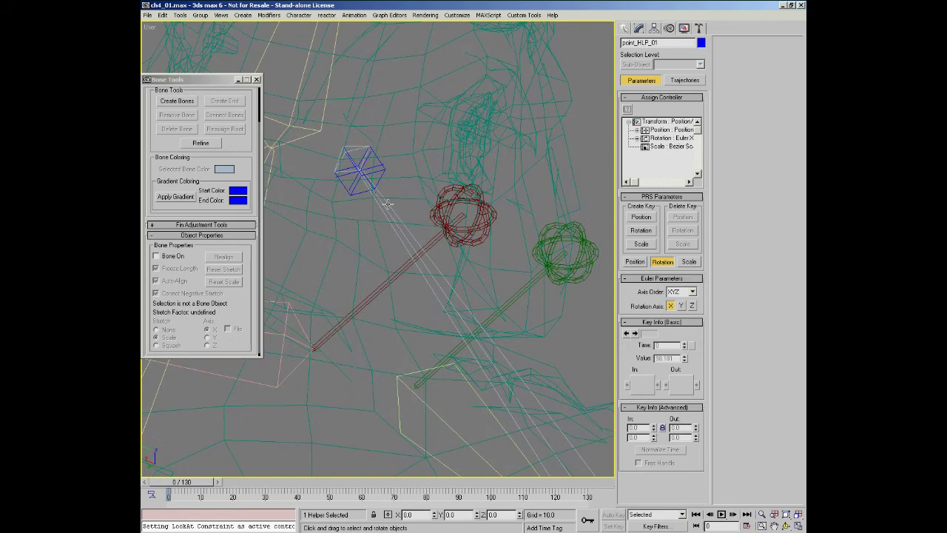
pyautogui.click(355, 146)
pyautogui.moveTo(365, 163); pyautogui.dragTo(385, 228, button='middle')
pyautogui.scroll(3, 386, 228)
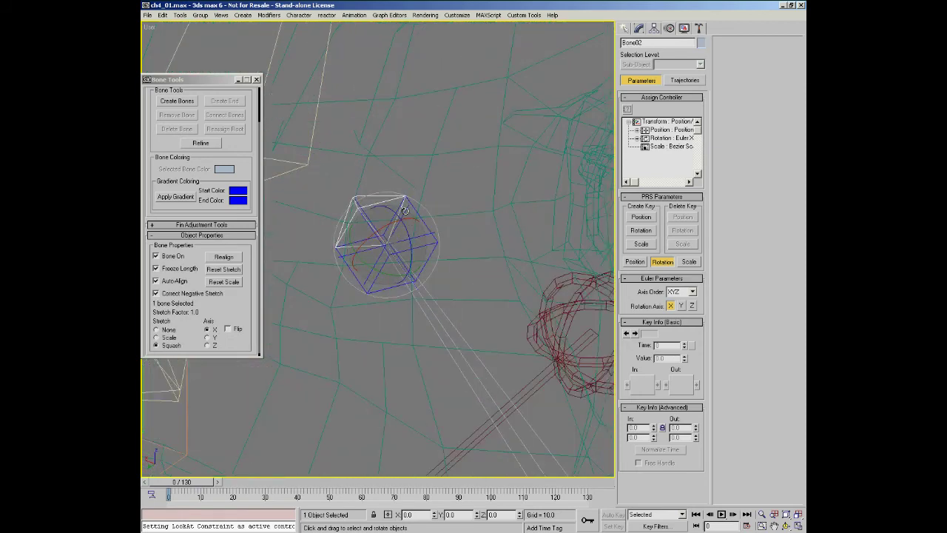
pyautogui.rightClick(388, 225)
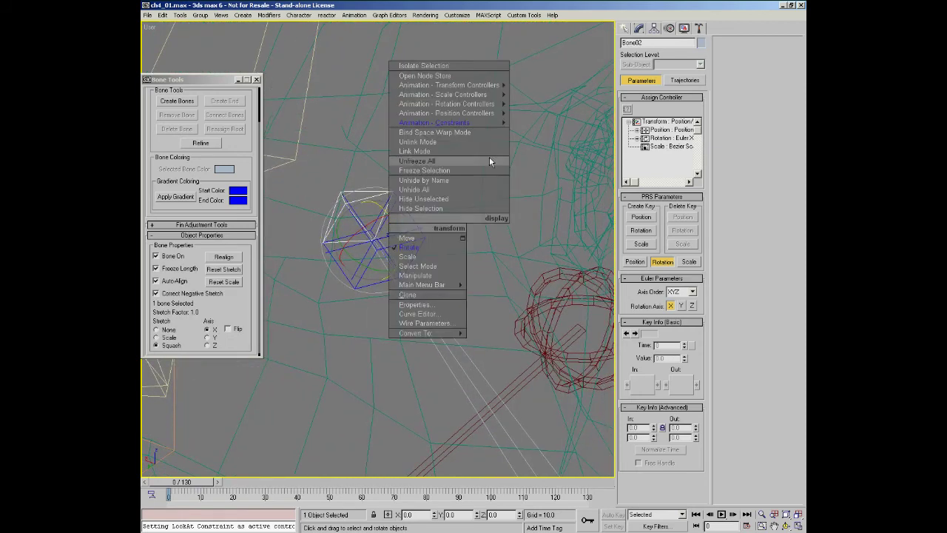
pyautogui.moveTo(466, 126)
pyautogui.click(546, 74)
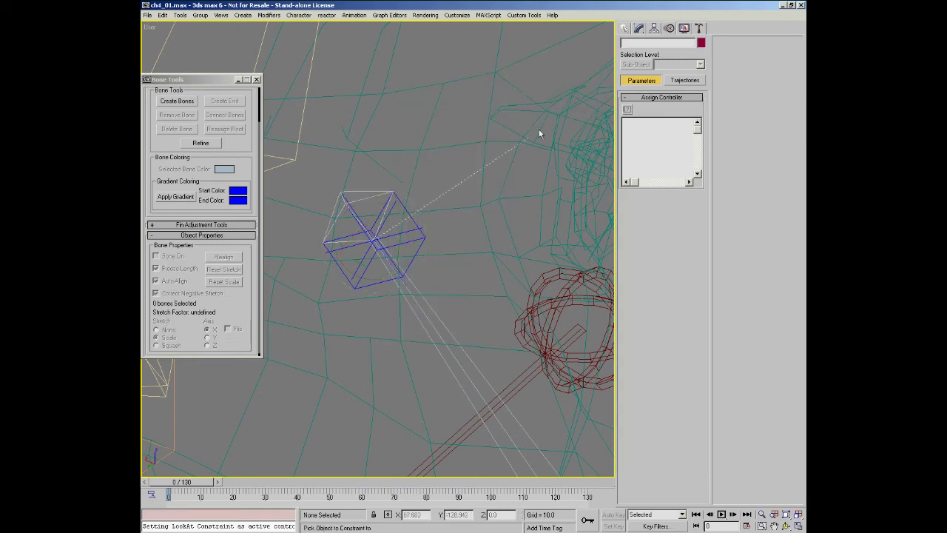
pyautogui.click(418, 228)
pyautogui.scroll(-2, 400, 215)
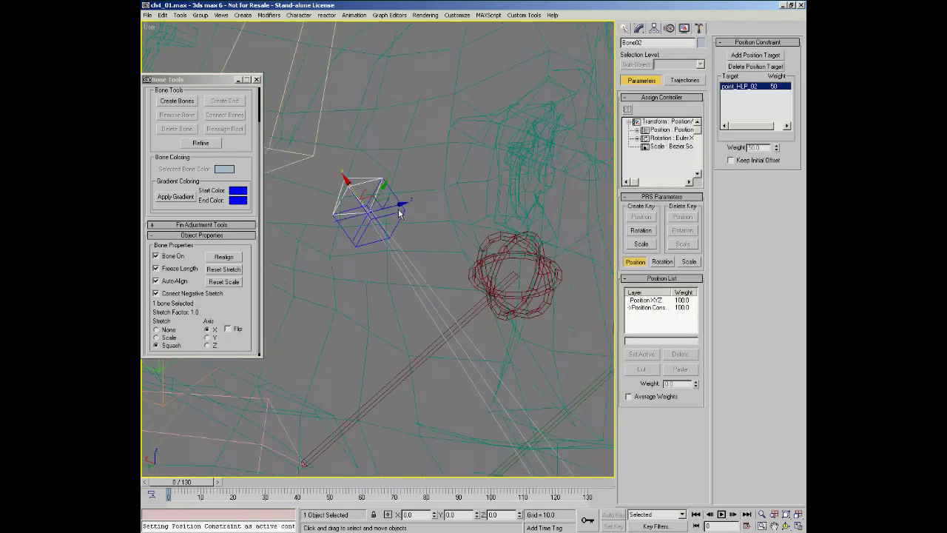
# Step: Select the point helper at the head end of the shoulder-to-head bone
pyautogui.scroll(-1, 399, 213)
pyautogui.click(400, 213)
pyautogui.scroll(-2, 374, 119)
pyautogui.keyDown('alt'); pyautogui.moveTo(370, 126); pyautogui.dragTo(354, 146, button='middle'); pyautogui.keyUp('alt')
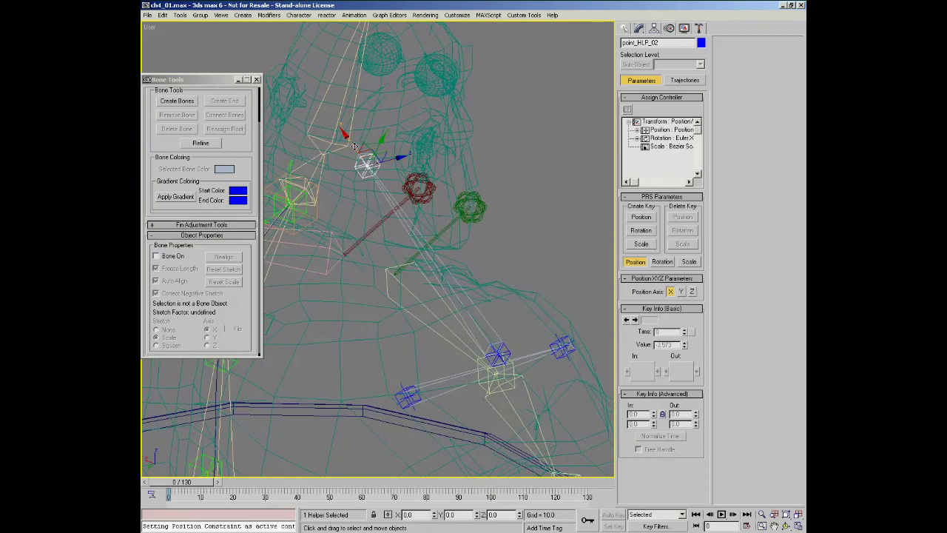